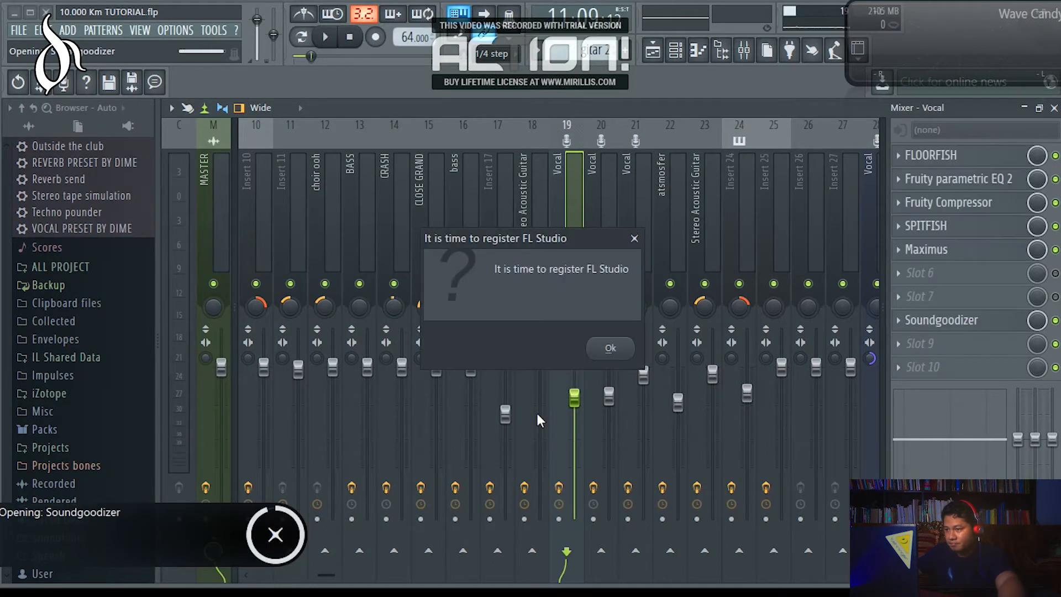
Dismiss the registration reminder, open Fruity parametric EQ 2 on the Vocal track, and load its Default preset.
{"action": "left_click", "coordinate": [634, 238]}
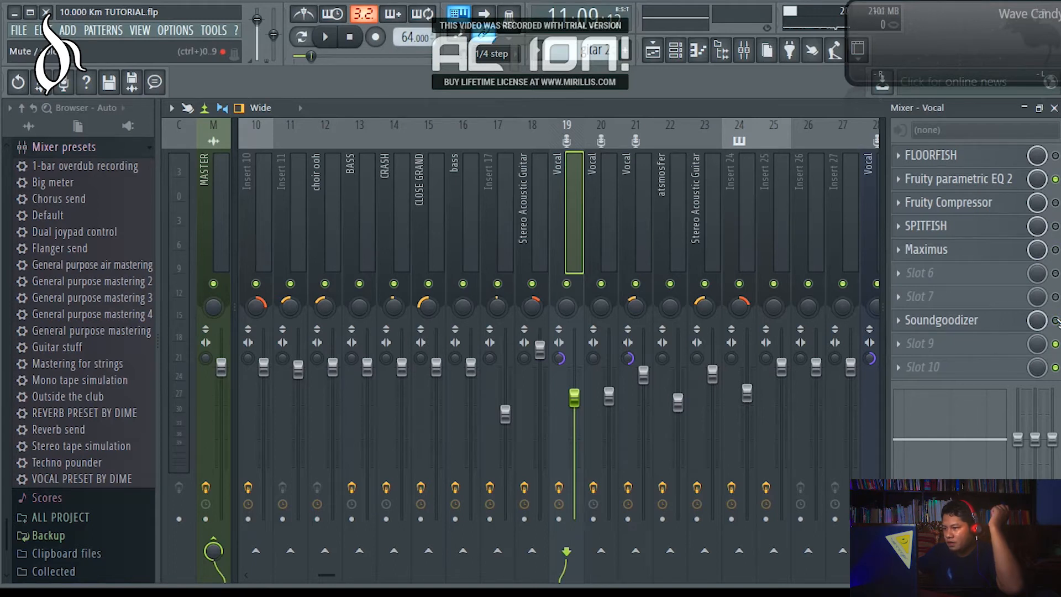
{"action": "left_click", "coordinate": [946, 180]}
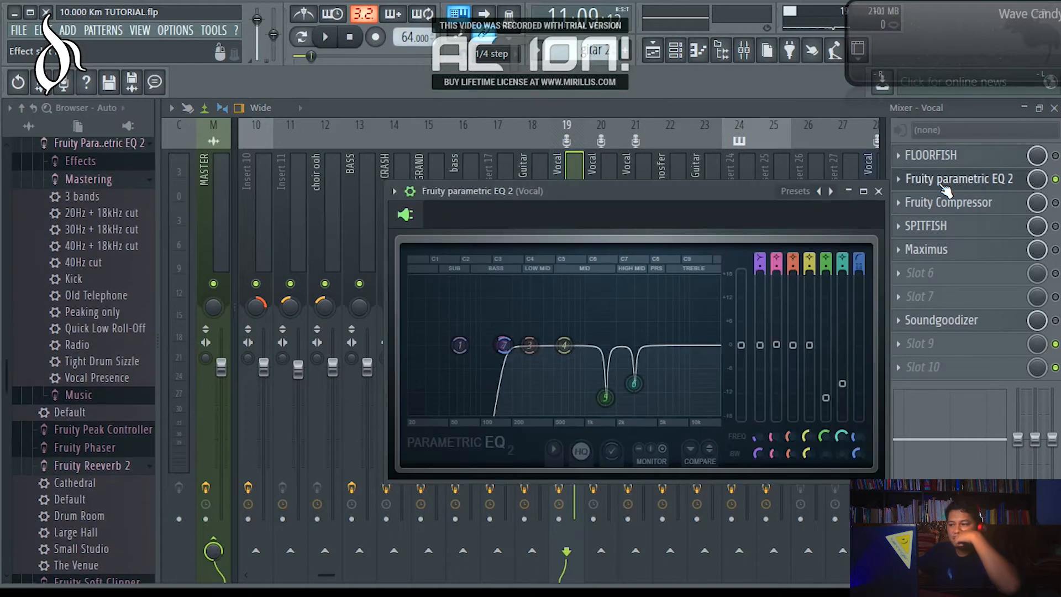
{"action": "left_click", "coordinate": [799, 192]}
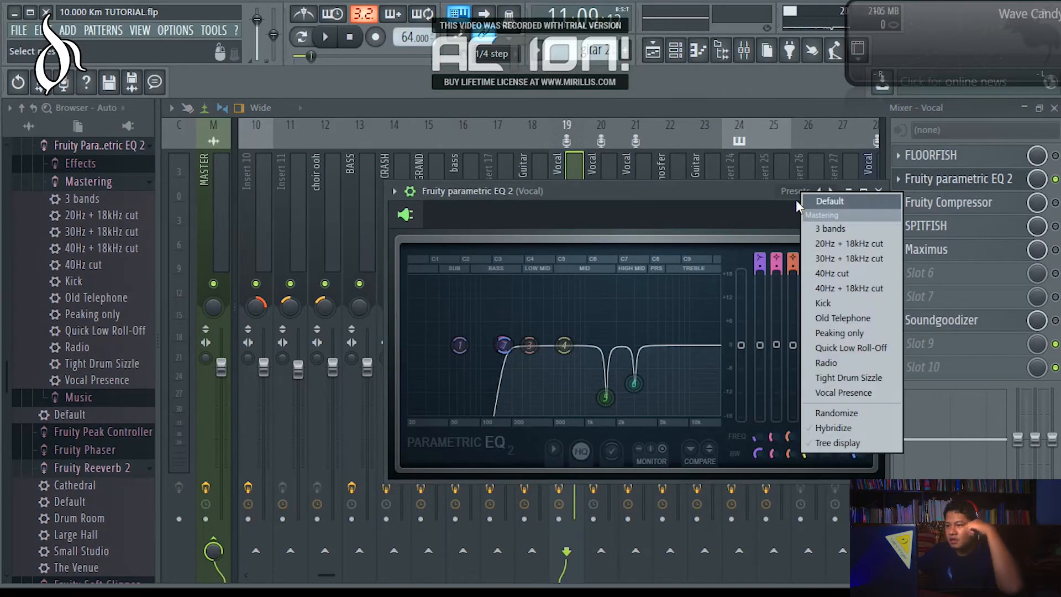
{"action": "left_click", "coordinate": [823, 203]}
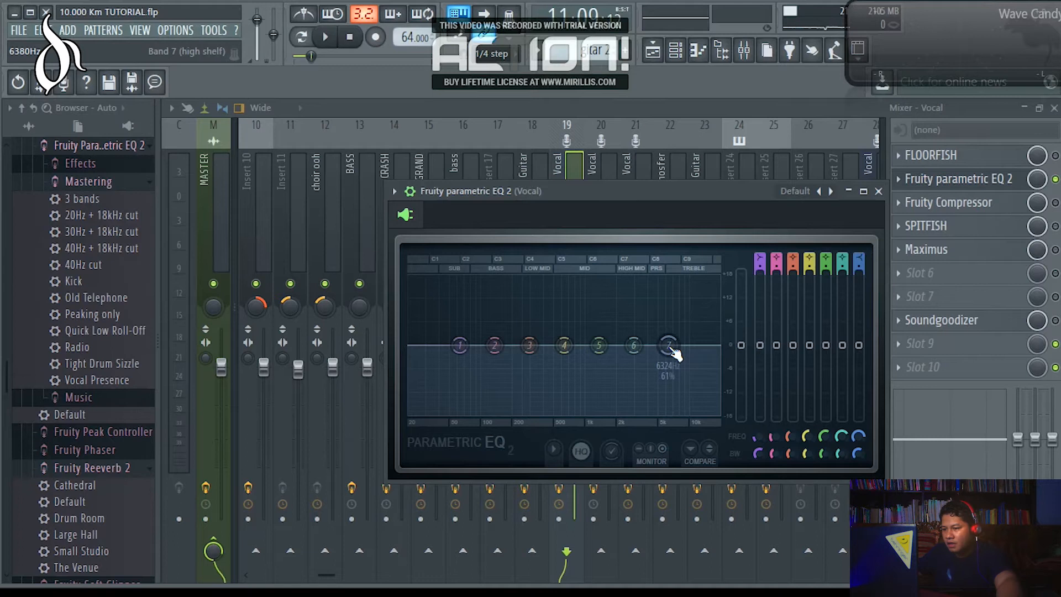
Change EQ band 7 to a low pass filter with a Steep 8 order.
{"action": "right_click", "coordinate": [670, 348]}
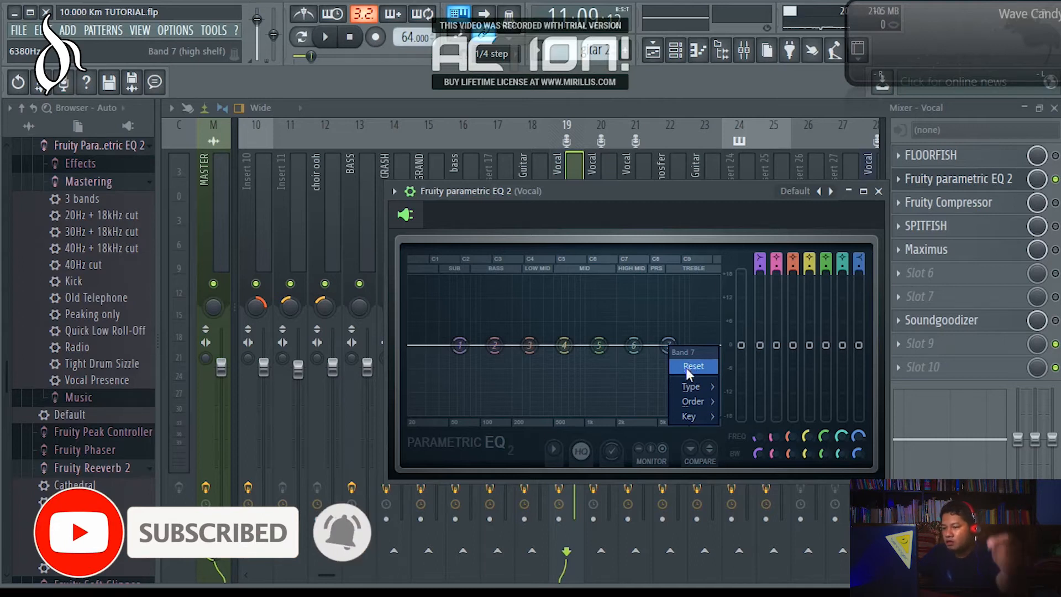
{"action": "mouse_move", "coordinate": [691, 388]}
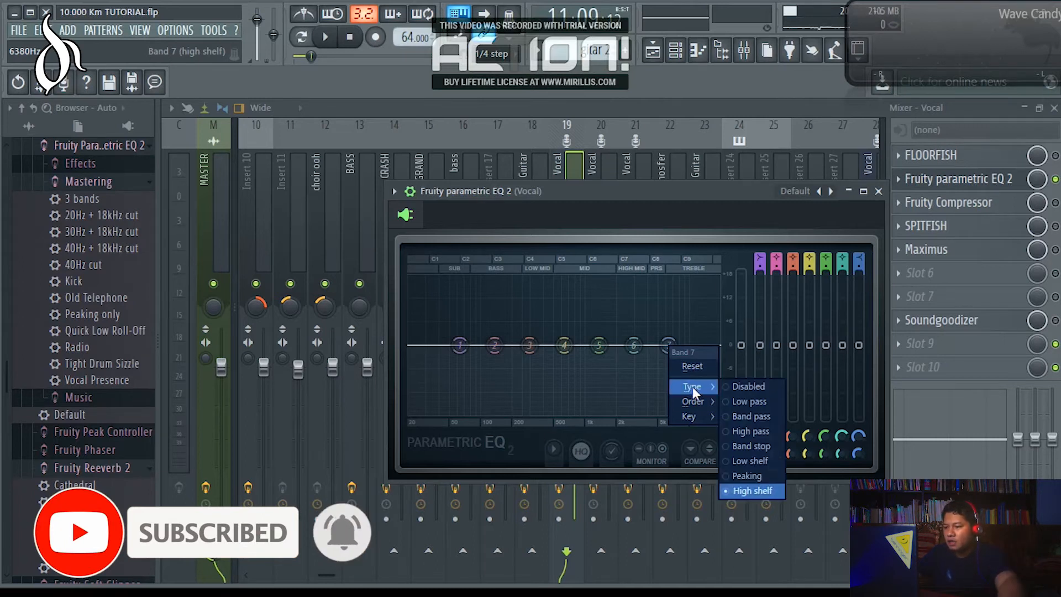
{"action": "left_click", "coordinate": [757, 402]}
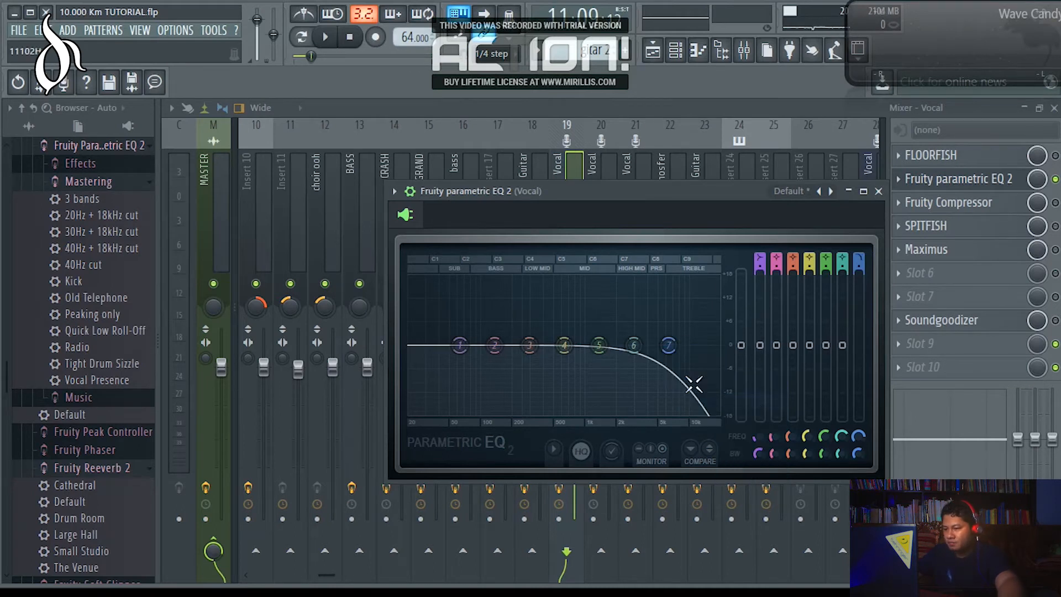
{"action": "right_click", "coordinate": [670, 348]}
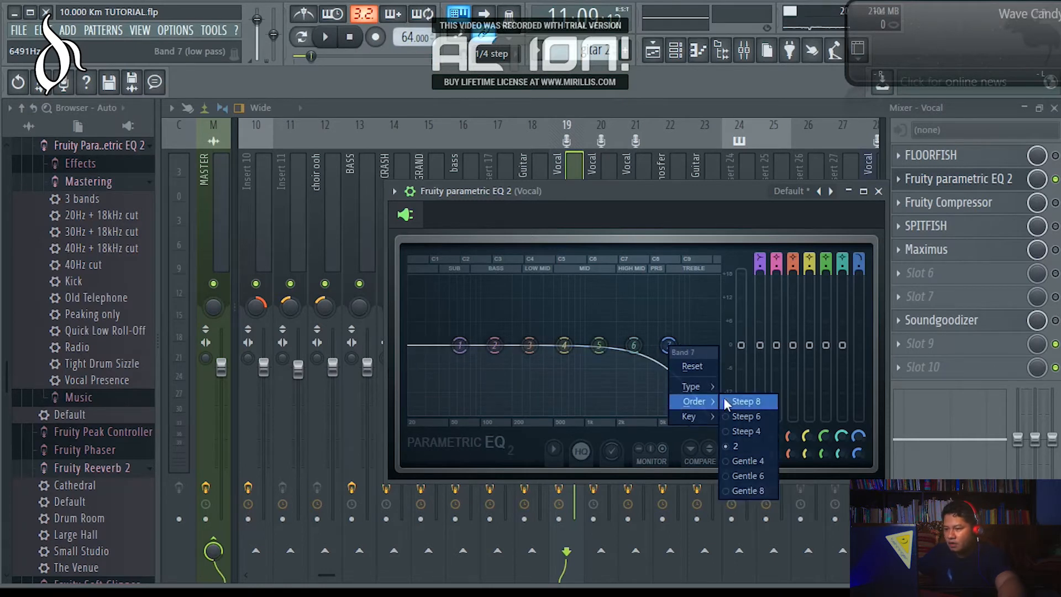
{"action": "left_click", "coordinate": [747, 400]}
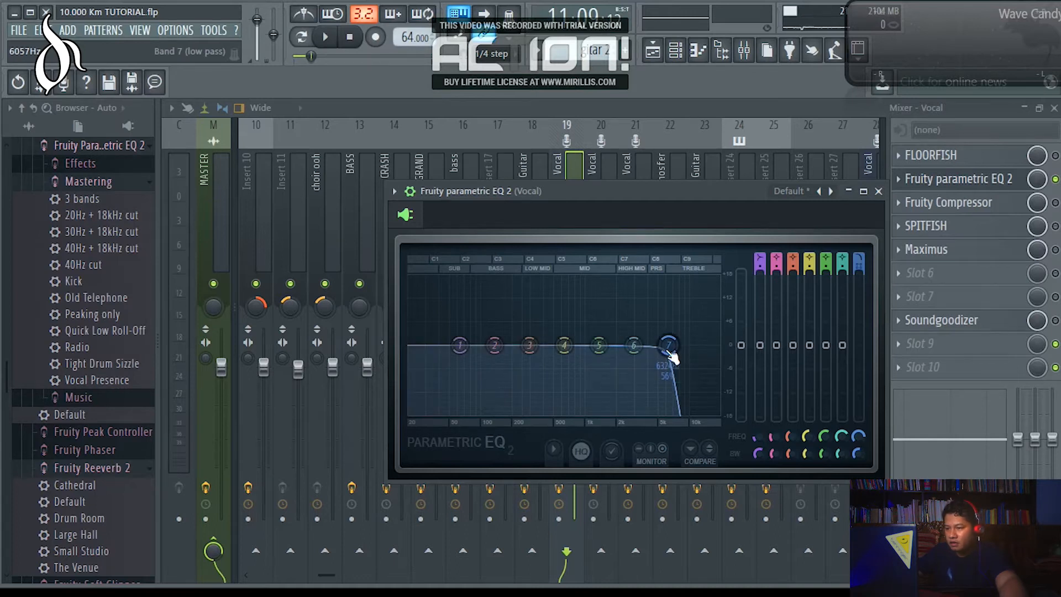
Play the song and sweep band 7 down to a cutoff of about 166 Hz.
{"action": "left_click", "coordinate": [328, 37]}
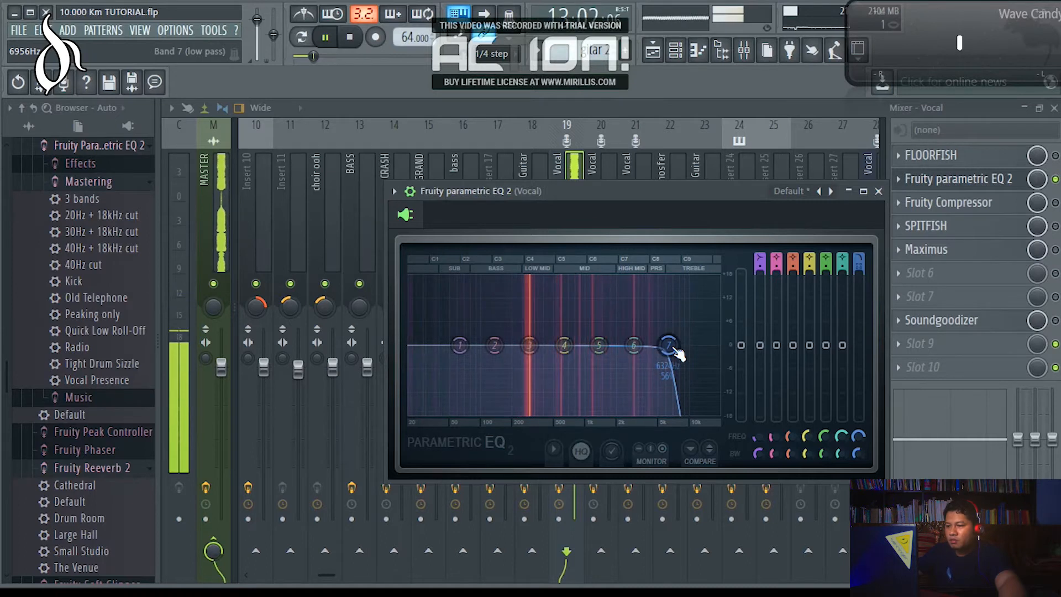
{"action": "left_click_drag", "start_coordinate": [668, 345], "coordinate": [525, 345]}
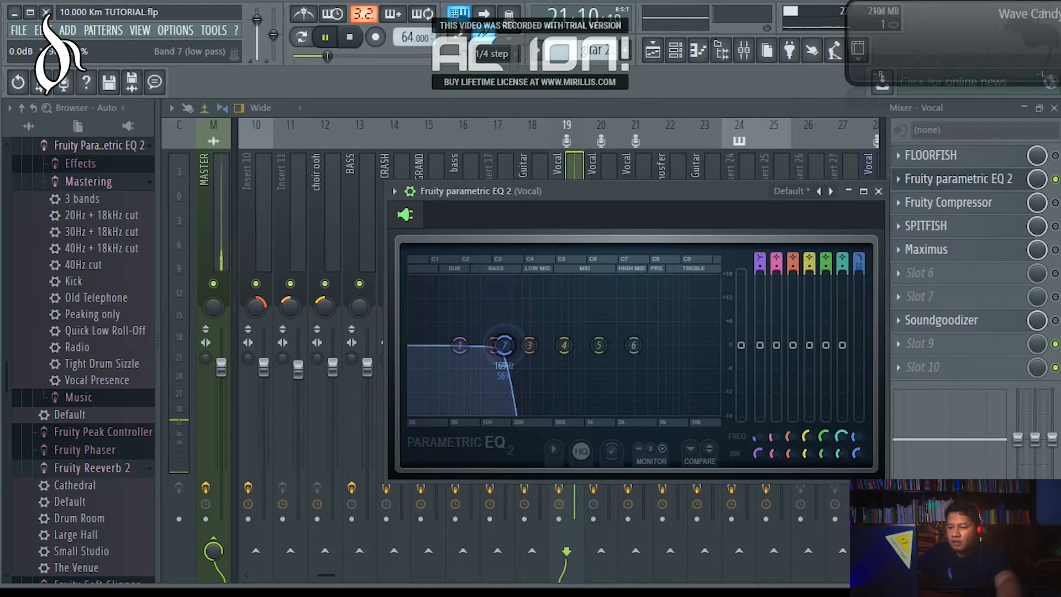
{"action": "left_click_drag", "start_coordinate": [503, 345], "coordinate": [502, 346]}
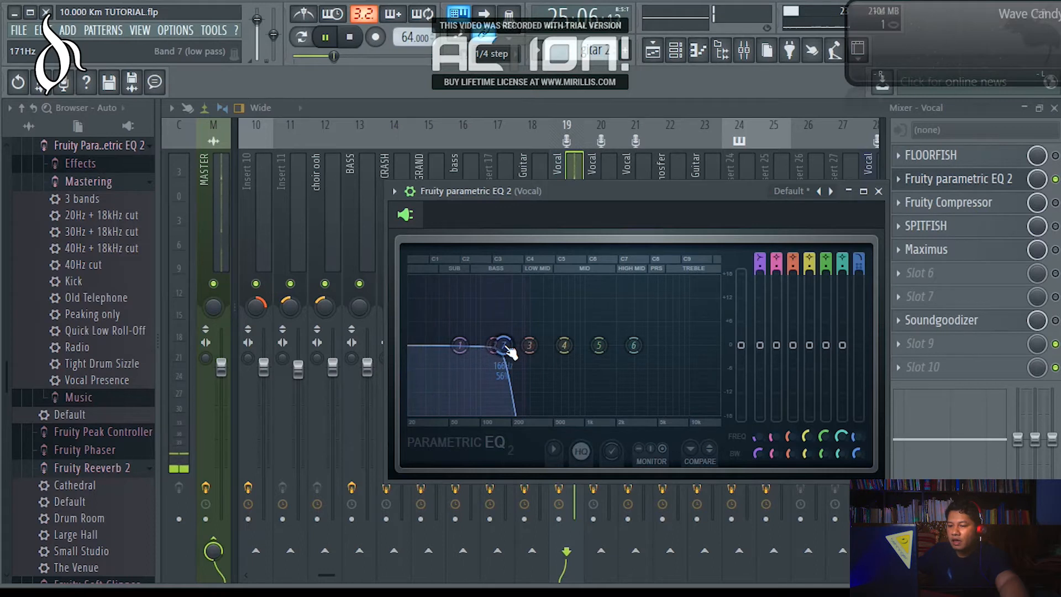
Change band 7 to a high pass filter and audition the vocal.
{"action": "right_click", "coordinate": [506, 347]}
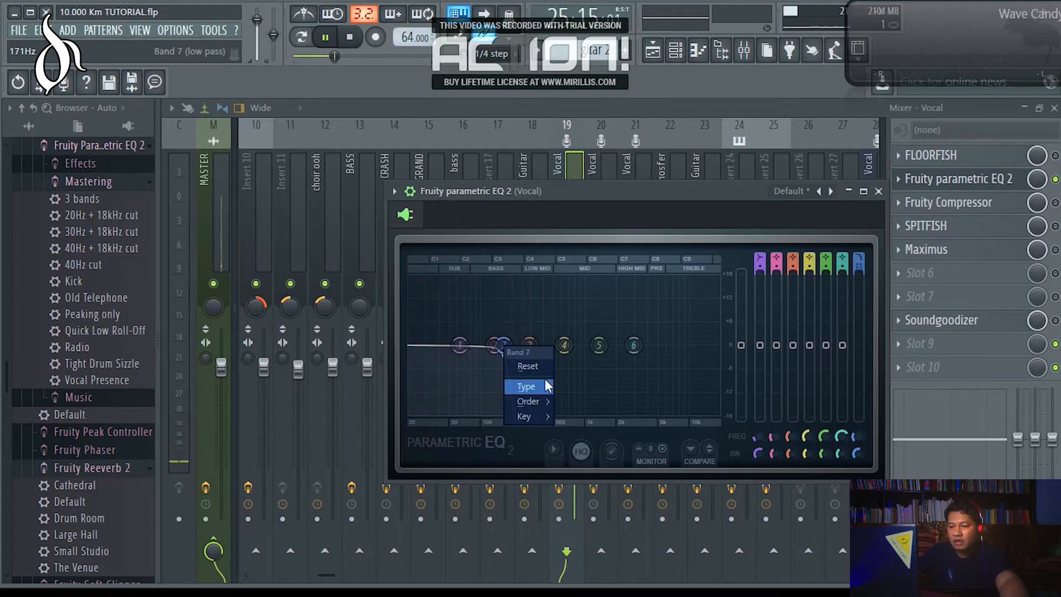
{"action": "mouse_move", "coordinate": [547, 387]}
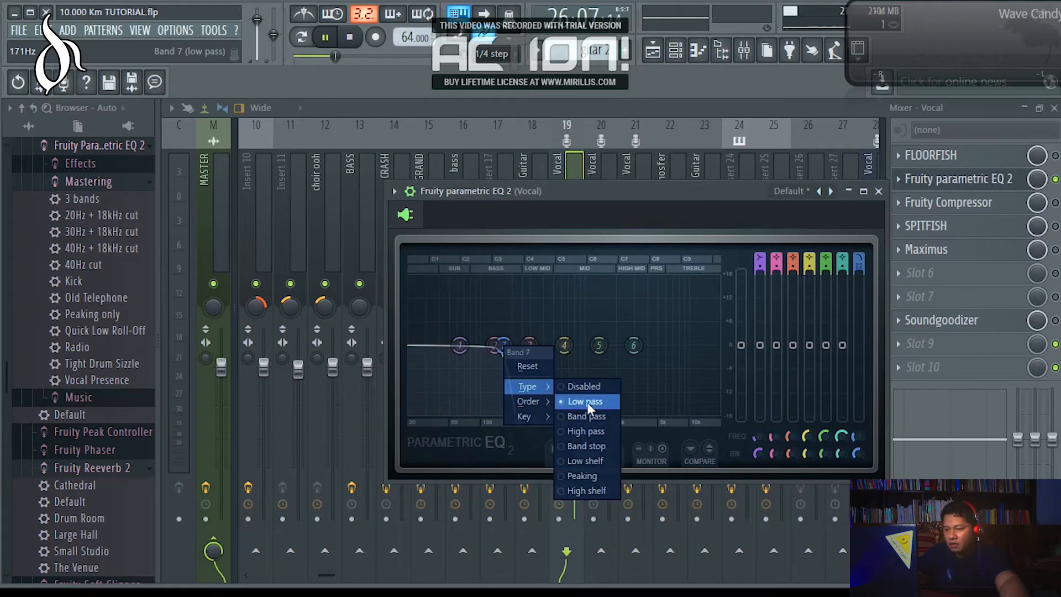
{"action": "left_click", "coordinate": [597, 432]}
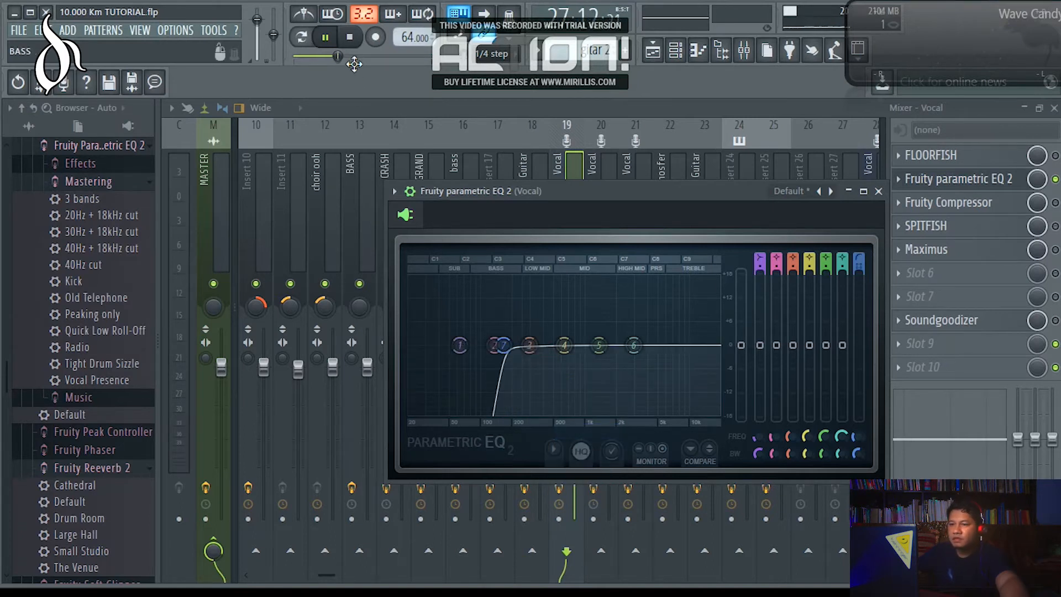
{"action": "left_click", "coordinate": [328, 36]}
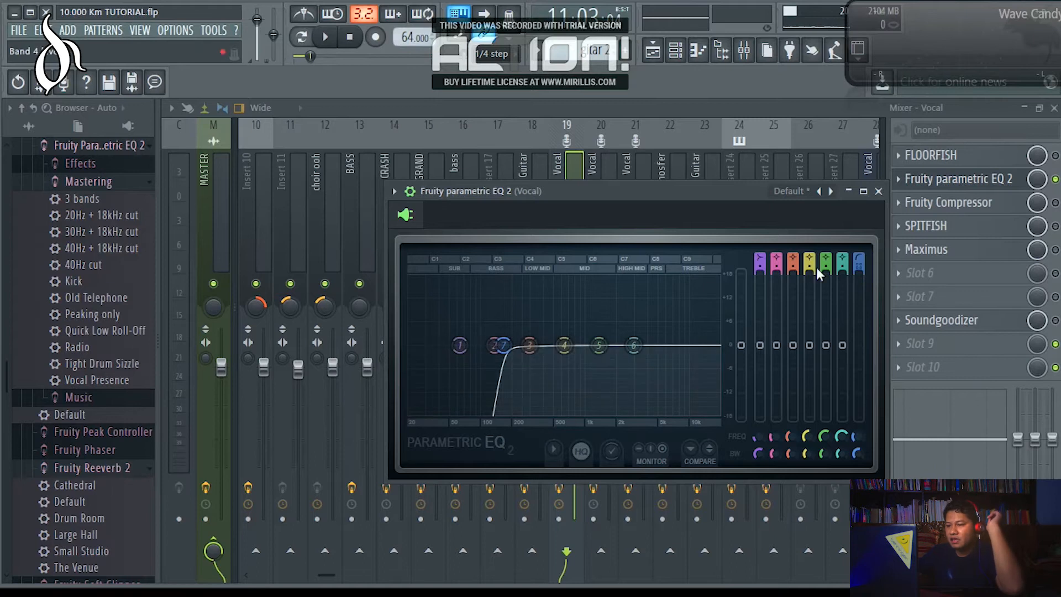
During playback, narrow band 4 to 0% bandwidth, sweep it as a boosted peak, and cut it at about 773 Hz.
{"action": "left_click", "coordinate": [326, 37]}
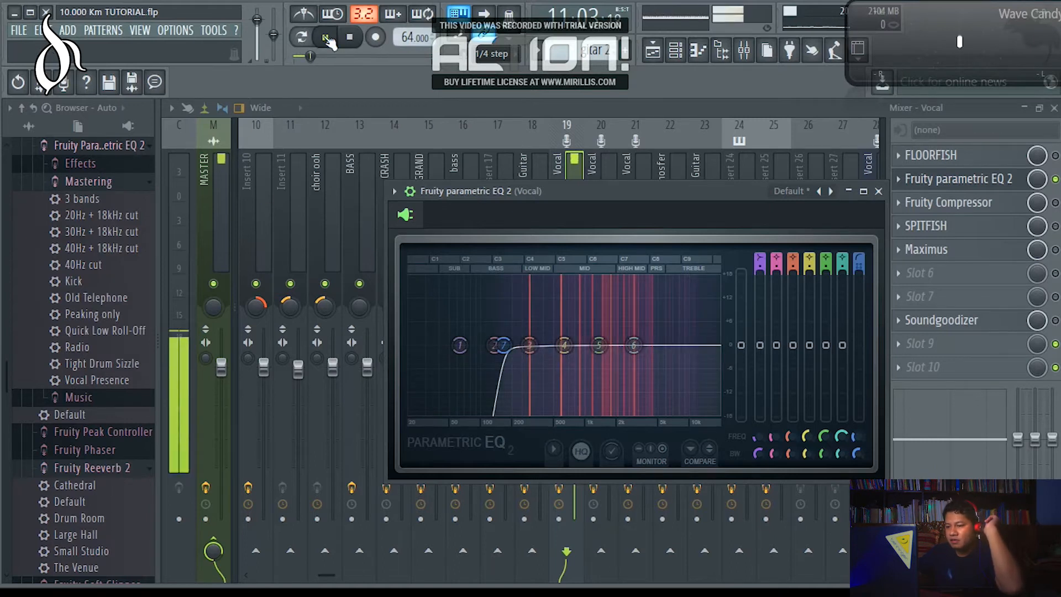
{"action": "left_click_drag", "start_coordinate": [564, 347], "coordinate": [568, 345]}
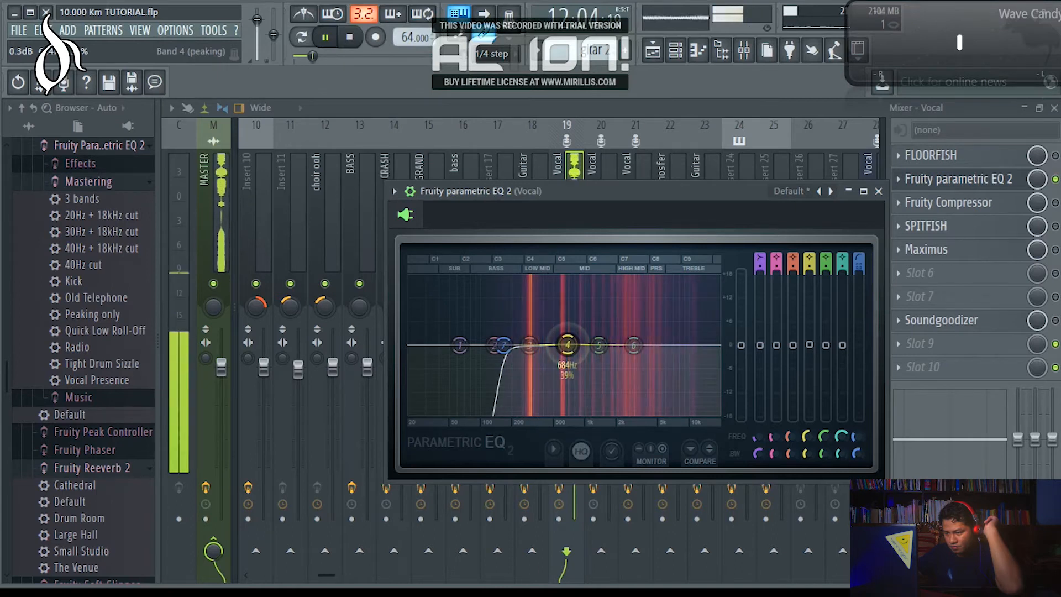
{"action": "scroll", "coordinate": [573, 350], "scroll_direction": "down", "scroll_amount": 5}
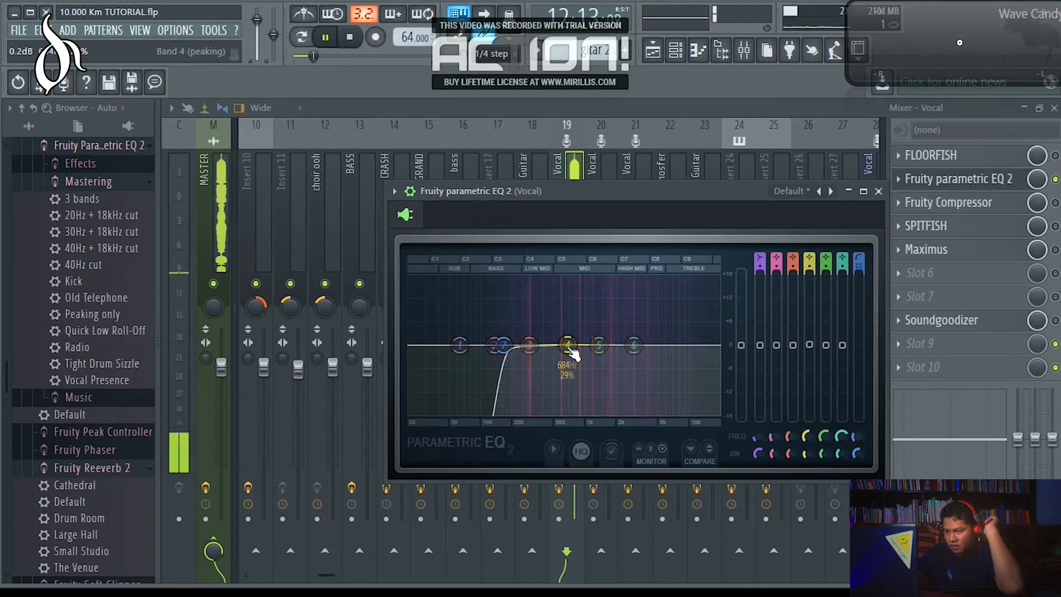
{"action": "left_click_drag", "start_coordinate": [570, 347], "coordinate": [577, 310]}
{"action": "scroll", "coordinate": [568, 338], "scroll_direction": "down", "scroll_amount": 10}
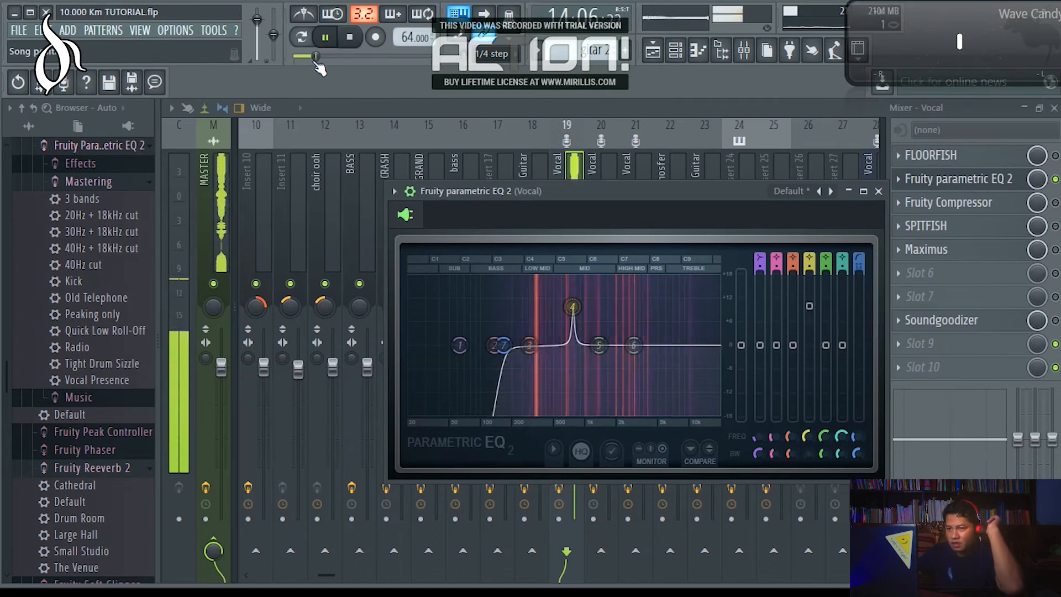
{"action": "left_click_drag", "start_coordinate": [573, 307], "coordinate": [576, 308]}
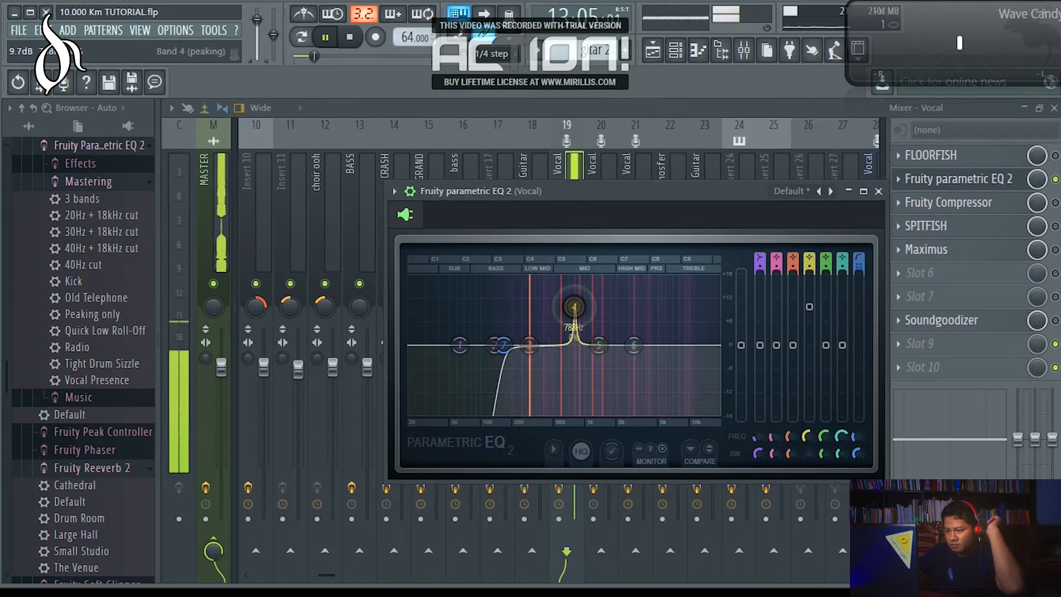
{"action": "left_click_drag", "start_coordinate": [573, 307], "coordinate": [573, 362]}
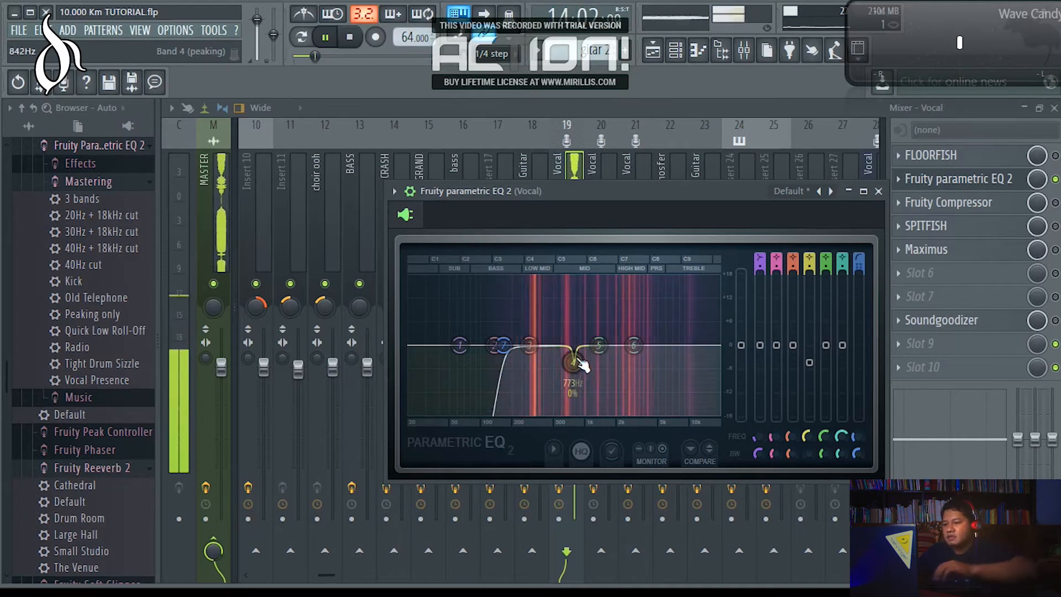
Narrow band 5 and cut it near 1.7 kHz, and raise band 6 by about 3.8 dB around 7508 Hz.
{"action": "left_click_drag", "start_coordinate": [574, 366], "coordinate": [600, 340]}
{"action": "scroll", "coordinate": [606, 347], "scroll_direction": "down", "scroll_amount": 5}
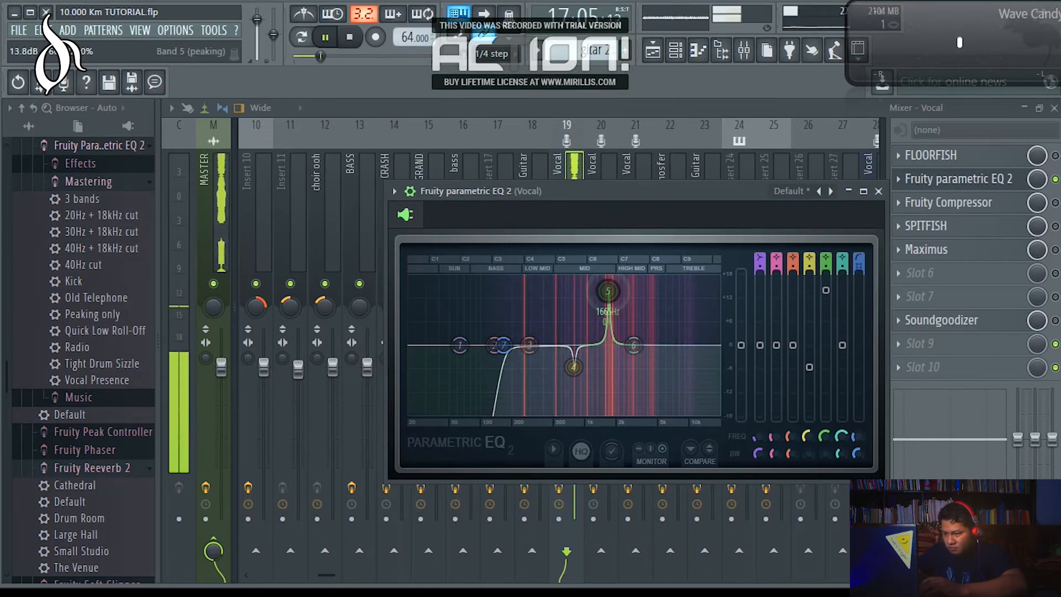
{"action": "left_click_drag", "start_coordinate": [610, 329], "coordinate": [676, 330]}
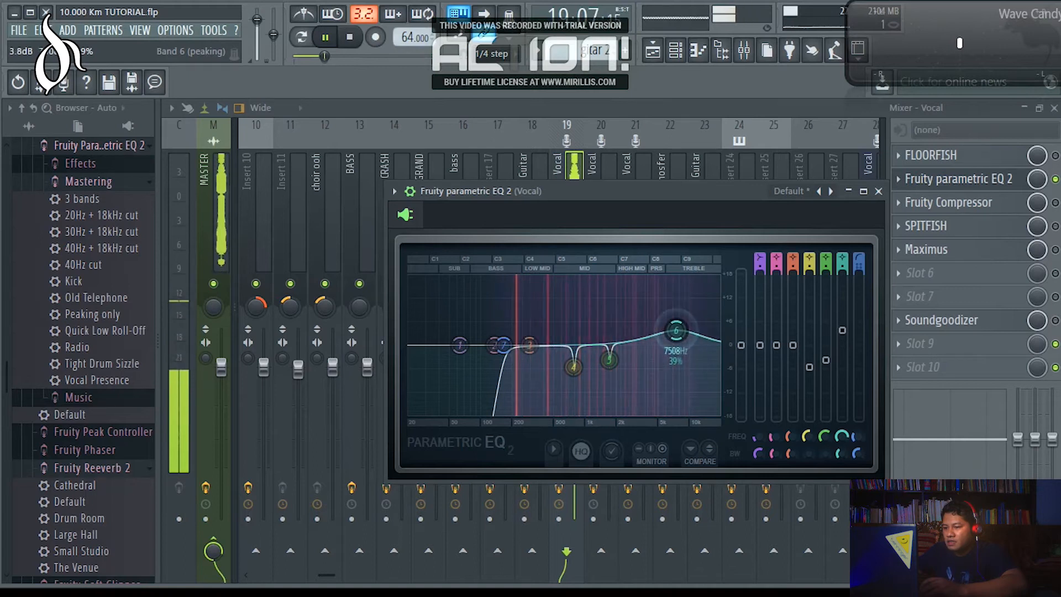
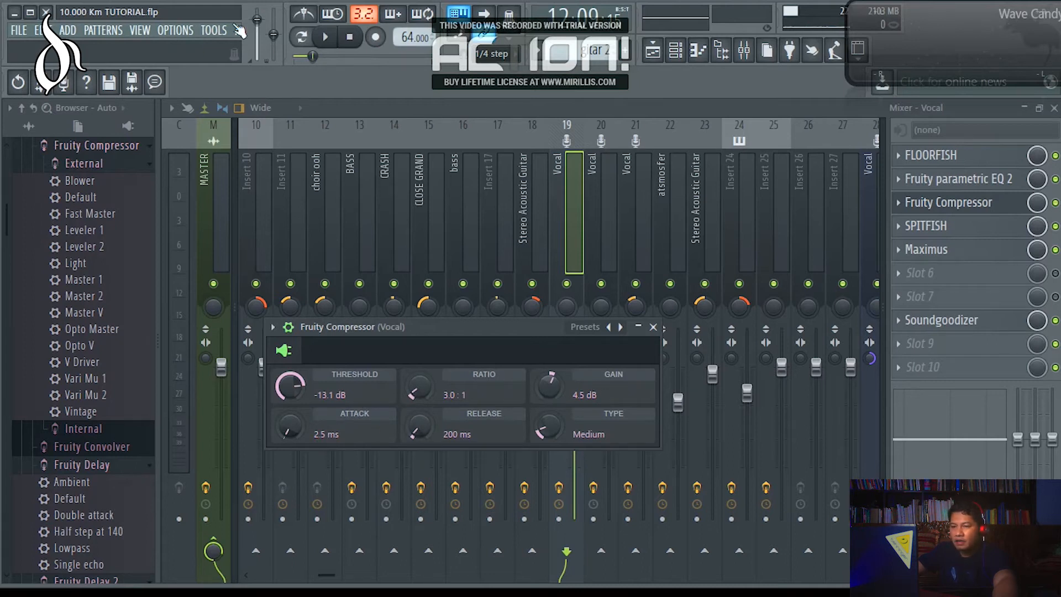
Play the song to audition the compressed vocal, lower the system volume to 66, and pause playback.
{"action": "left_click", "coordinate": [325, 36]}
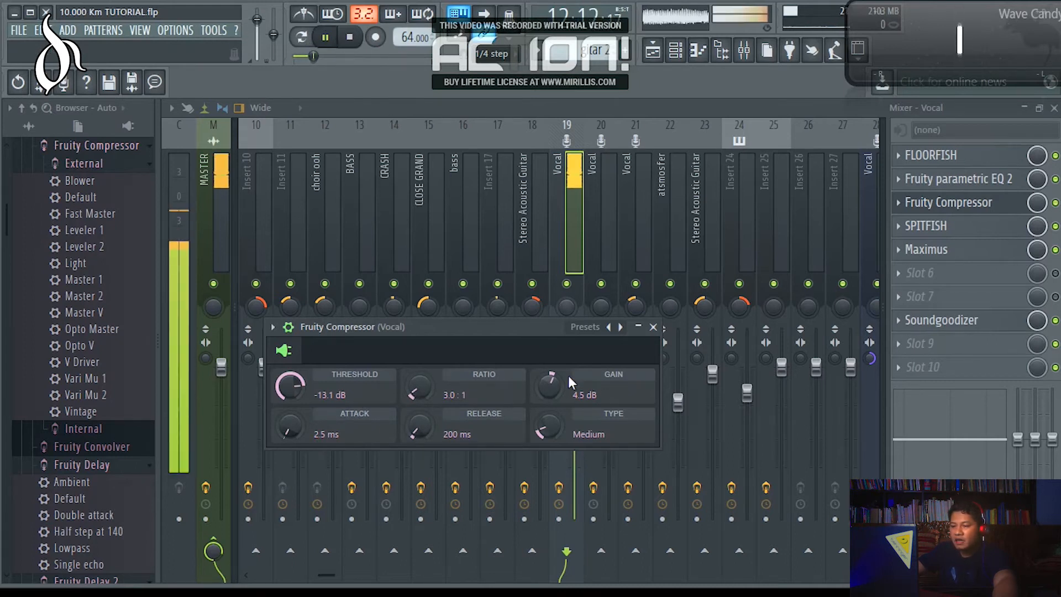
{"action": "key", "text": "XF86AudioLowerVolume"}
{"action": "key", "text": "XF86AudioLowerVolume"}
{"action": "key", "text": "XF86AudioLowerVolume"}
{"action": "key", "text": "XF86AudioLowerVolume"}
{"action": "key", "text": "XF86AudioLowerVolume"}
{"action": "key", "text": "XF86AudioLowerVolume"}
{"action": "key", "text": "XF86AudioLowerVolume"}
{"action": "key", "text": "XF86AudioLowerVolume"}
{"action": "key", "text": "XF86AudioLowerVolume"}
{"action": "key", "text": "XF86AudioLowerVolume"}
{"action": "key", "text": "XF86AudioLowerVolume"}
{"action": "key", "text": "XF86AudioLowerVolume"}
{"action": "key", "text": "XF86AudioLowerVolume"}
{"action": "key", "text": "XF86AudioLowerVolume"}
{"action": "key", "text": "XF86AudioLowerVolume"}
{"action": "key", "text": "XF86AudioLowerVolume"}
{"action": "key", "text": "XF86AudioLowerVolume"}
{"action": "key", "text": "space"}
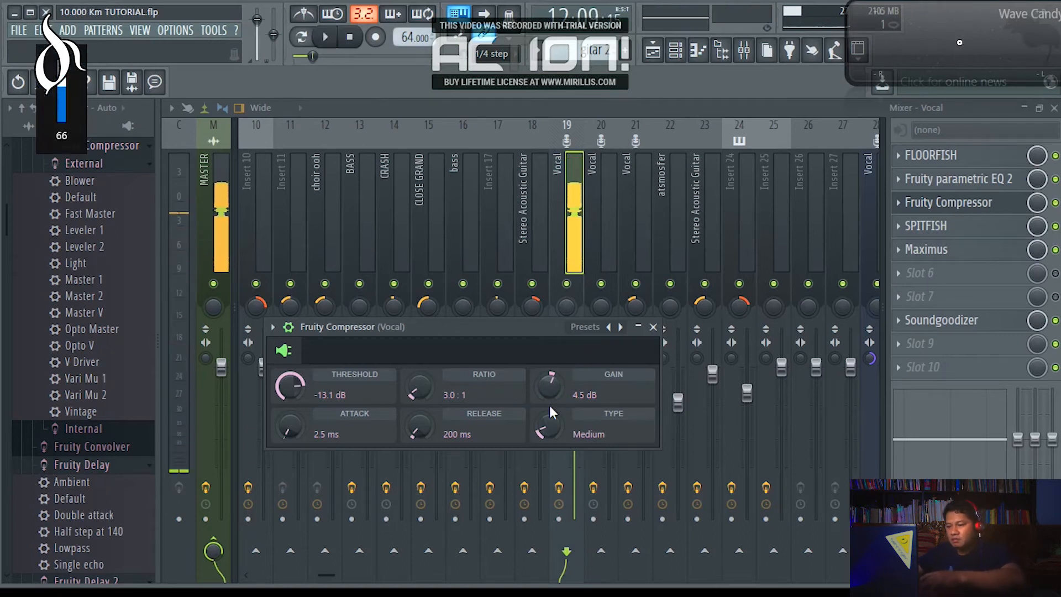
During playback, reduce the Vocal track's Fruity Compressor gain to 4.1 dB.
{"action": "key", "text": "space"}
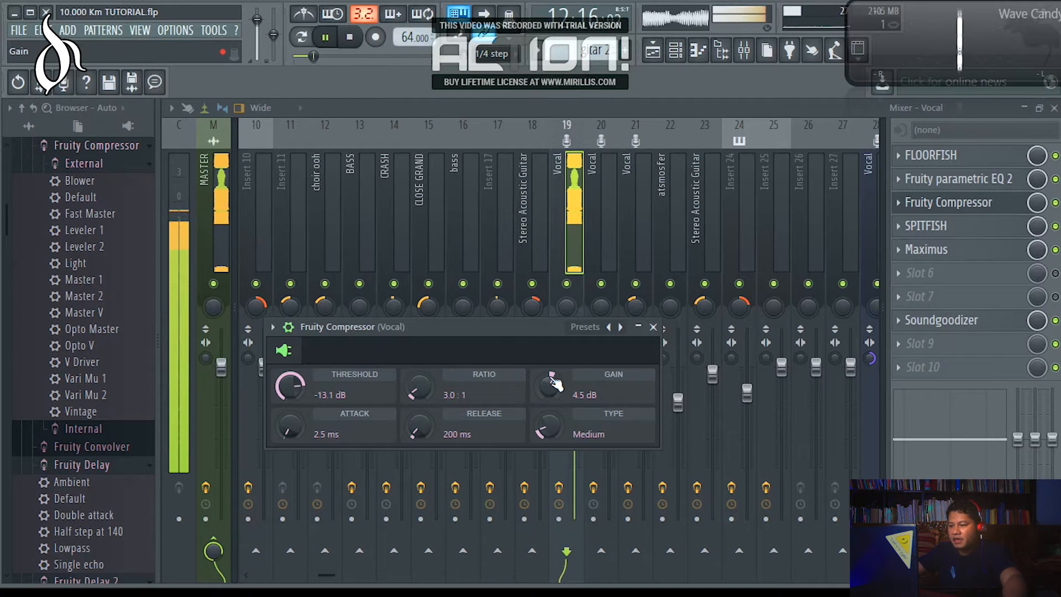
{"action": "mouse_move", "coordinate": [549, 386]}
{"action": "left_mouse_down"}
{"action": "mouse_move", "coordinate": [549, 421]}
{"action": "mouse_move", "coordinate": [550, 388]}
{"action": "left_mouse_up"}
{"action": "left_click", "coordinate": [325, 37]}
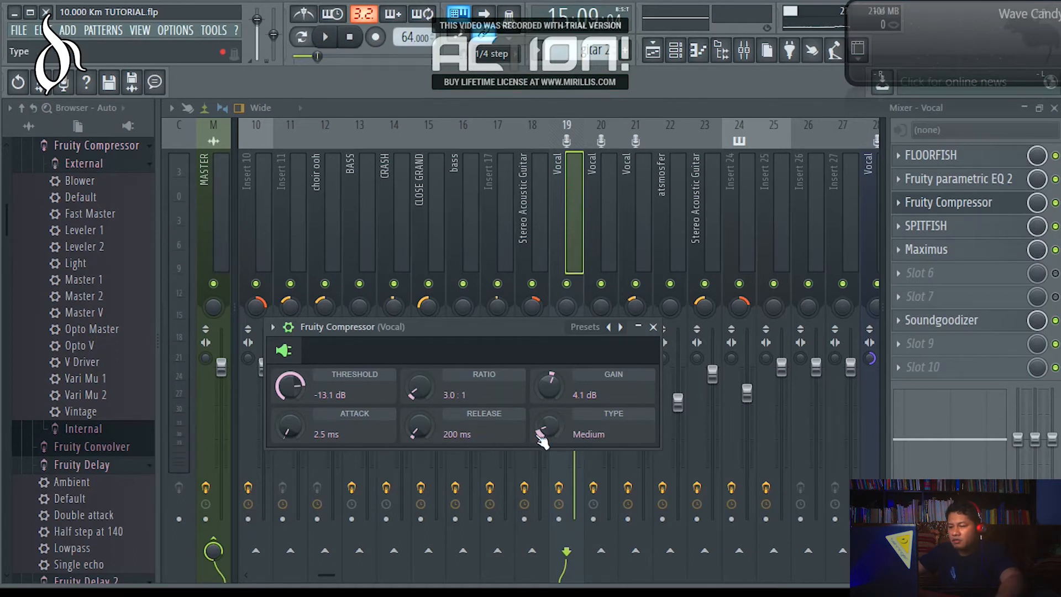
During playback, set the compressor's gain to 4.5 dB with the type at Medium, and close the compressor.
{"action": "key", "text": "space"}
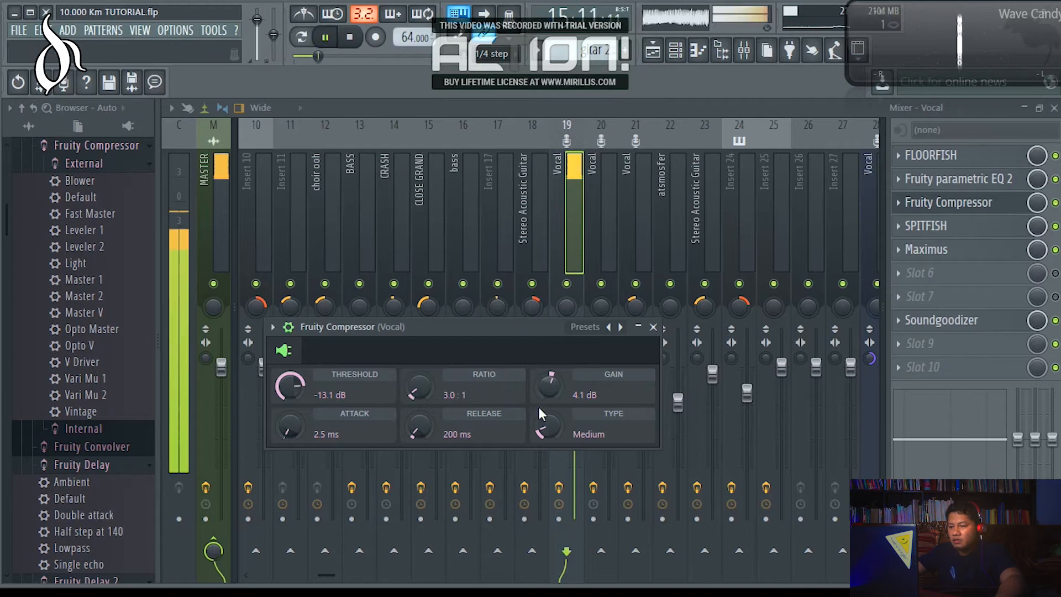
{"action": "mouse_move", "coordinate": [544, 433]}
{"action": "left_mouse_down"}
{"action": "mouse_move", "coordinate": [545, 412]}
{"action": "mouse_move", "coordinate": [542, 434]}
{"action": "left_mouse_up"}
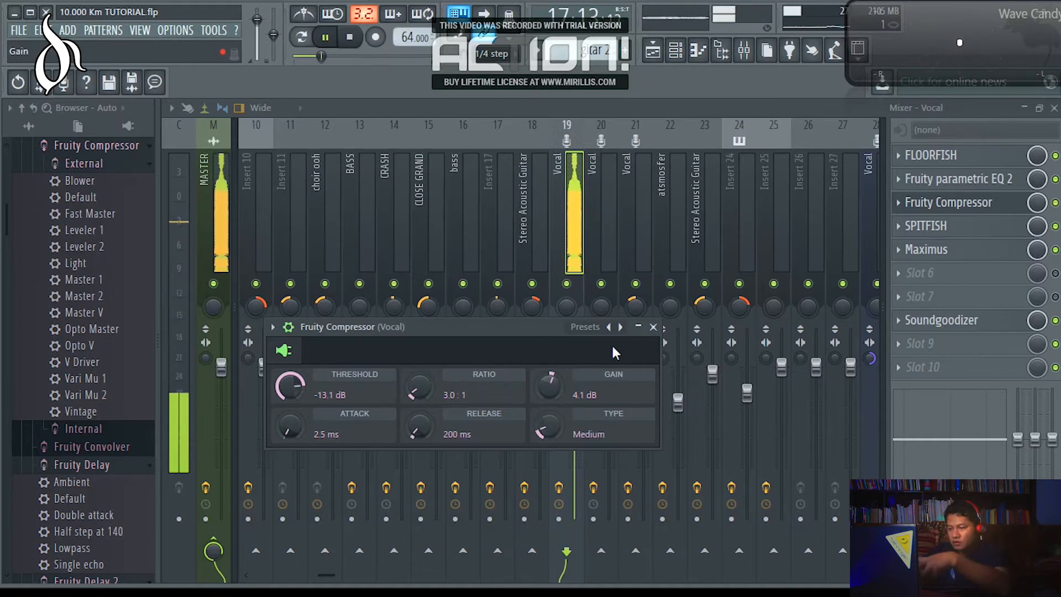
{"action": "left_click_drag", "start_coordinate": [549, 385], "coordinate": [549, 382]}
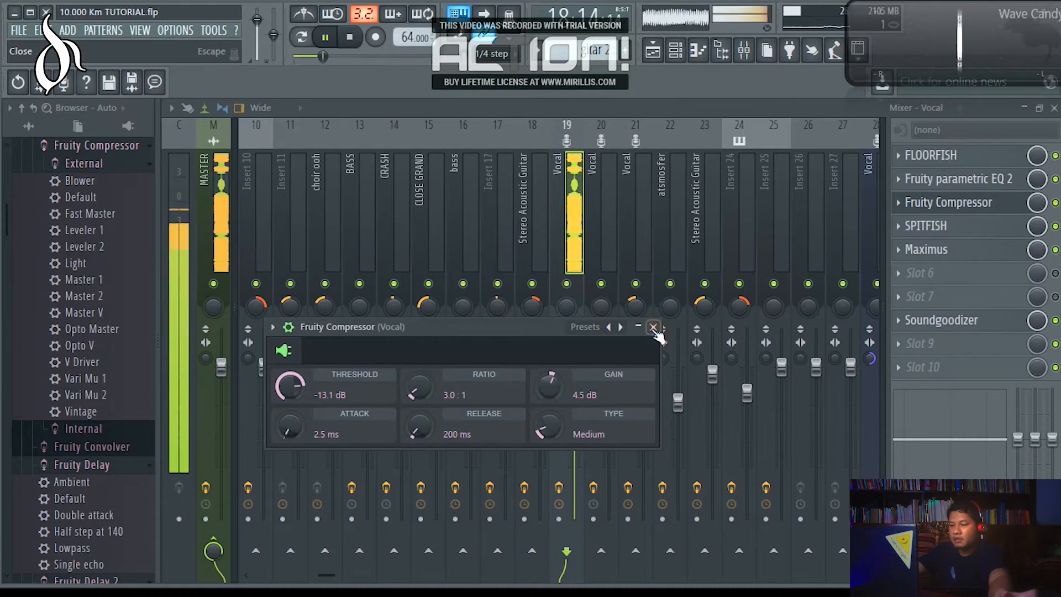
{"action": "left_click", "coordinate": [653, 327]}
{"action": "left_click", "coordinate": [323, 37]}
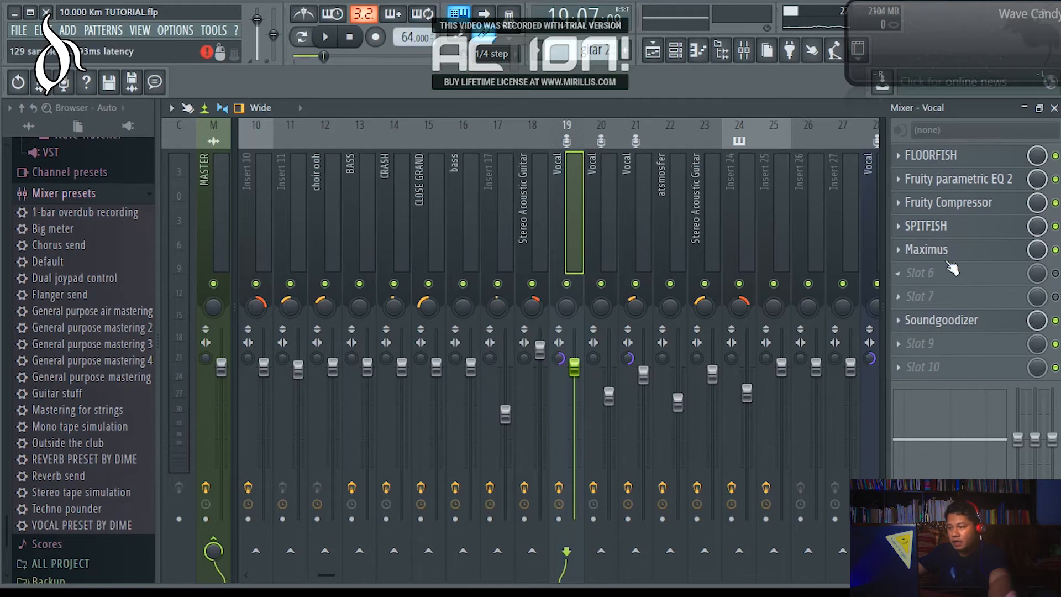
Open the SPITFISH de-esser on the Vocal track and play the song from an earlier position with listen mode enabled.
{"action": "left_click", "coordinate": [928, 227]}
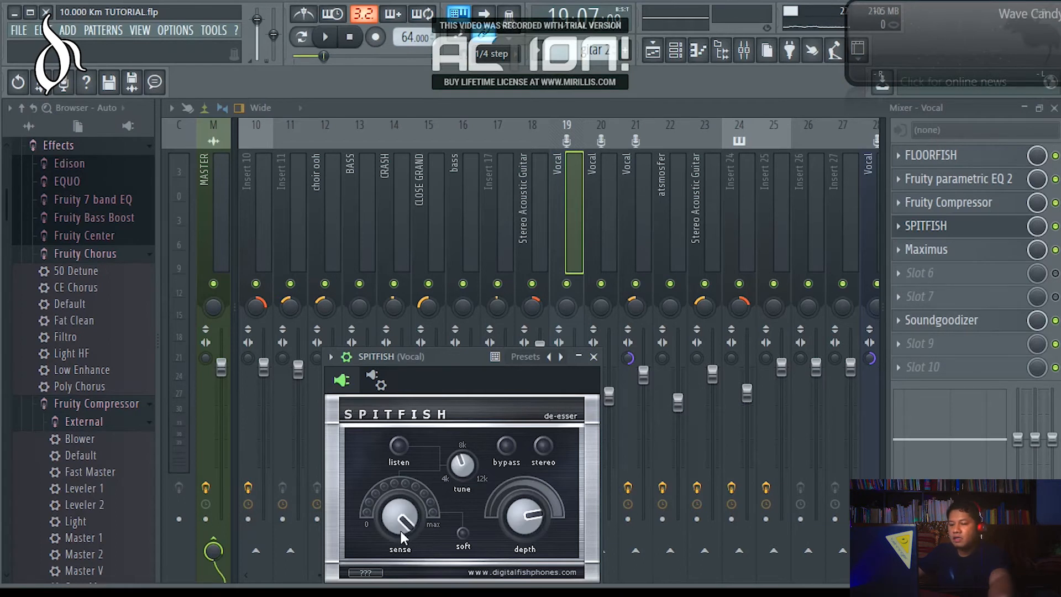
{"action": "left_click_drag", "start_coordinate": [449, 356], "coordinate": [464, 320]}
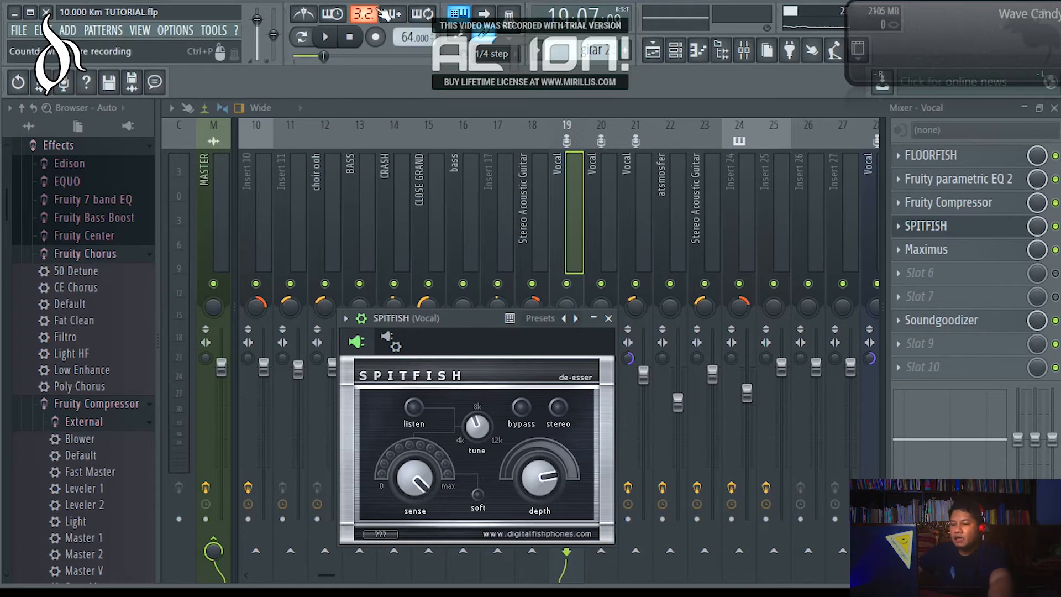
{"action": "left_click", "coordinate": [327, 37]}
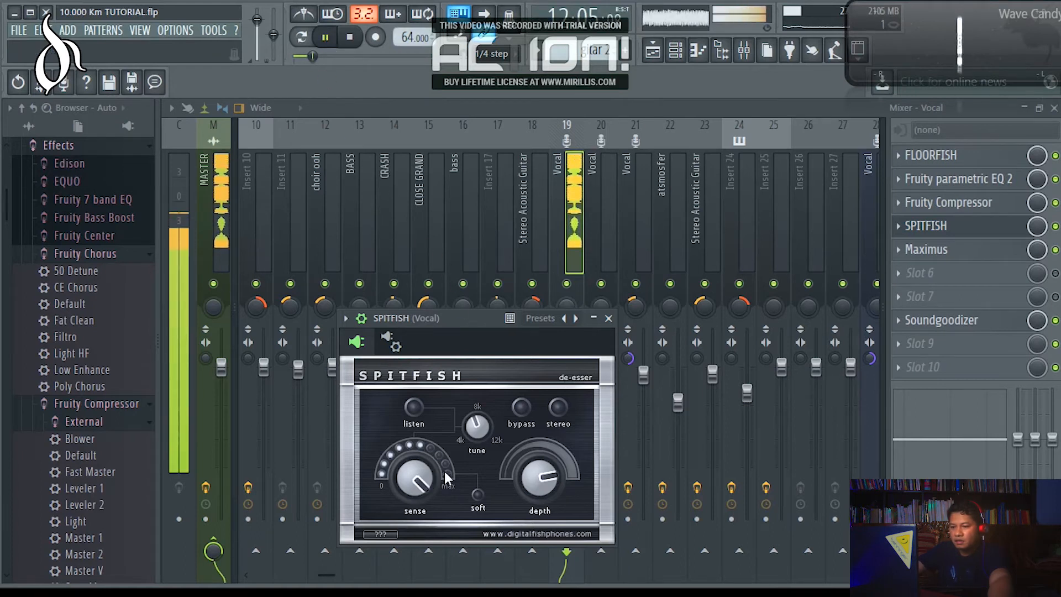
{"action": "left_click", "coordinate": [413, 407]}
{"action": "left_click", "coordinate": [309, 59]}
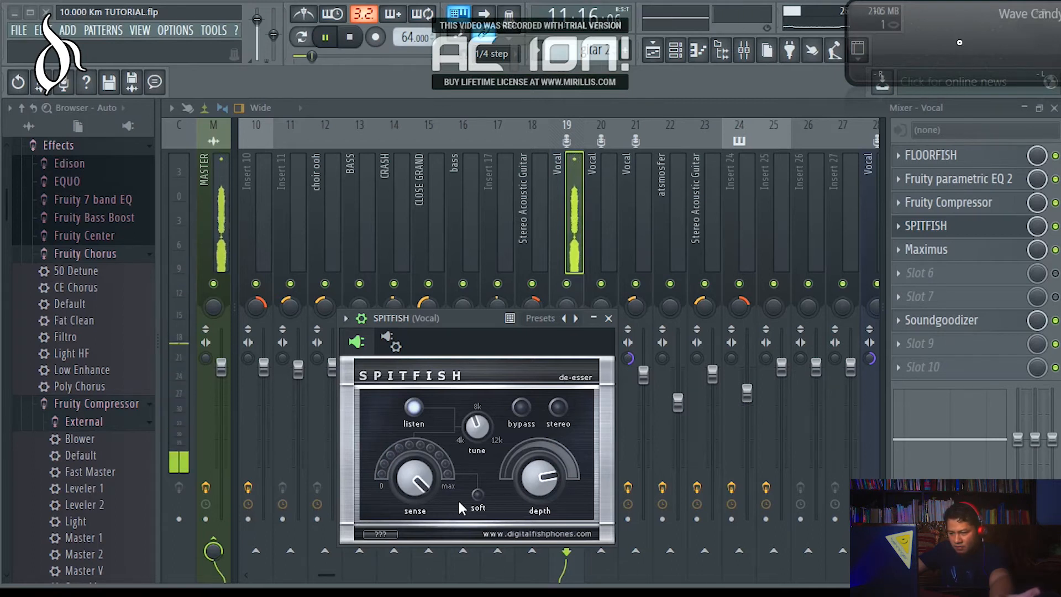
Increase the de-esser's depth slightly during playback, turn off listen mode, and close SPITFISH.
{"action": "left_click_drag", "start_coordinate": [552, 477], "coordinate": [555, 469]}
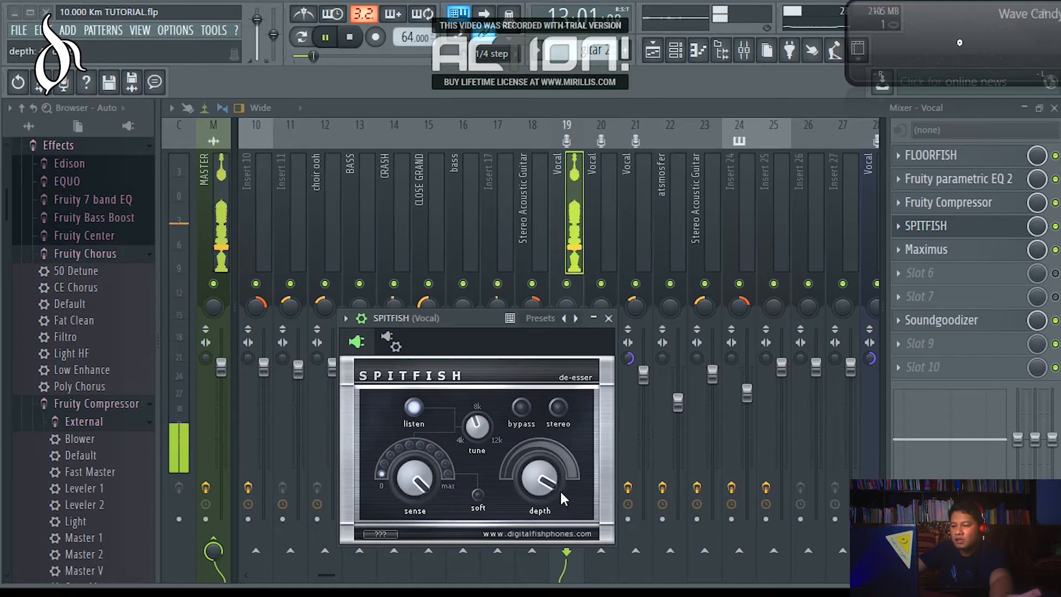
{"action": "left_click_drag", "start_coordinate": [559, 489], "coordinate": [553, 482]}
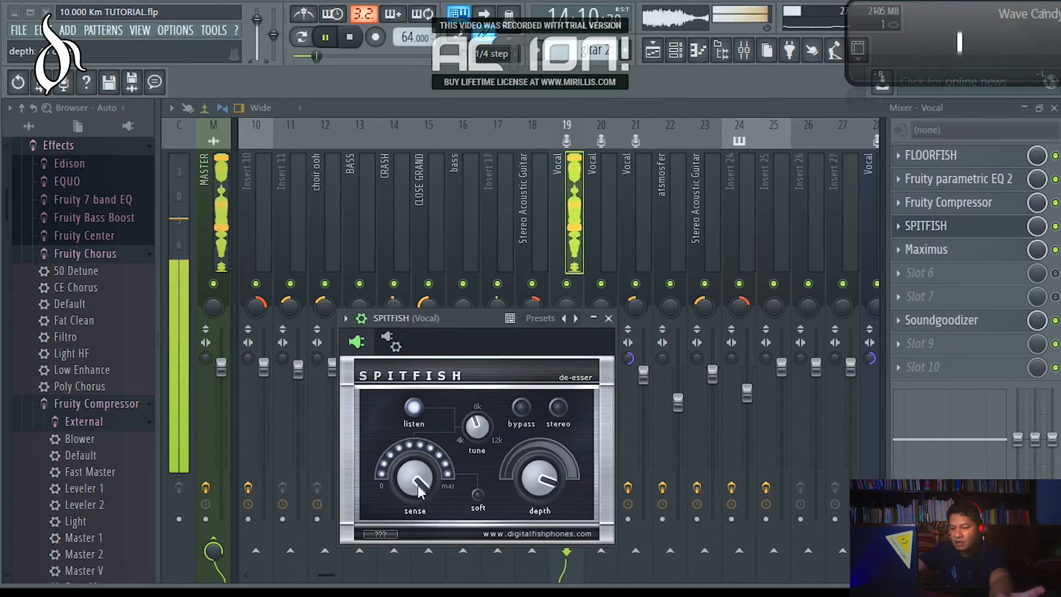
{"action": "left_click", "coordinate": [418, 410]}
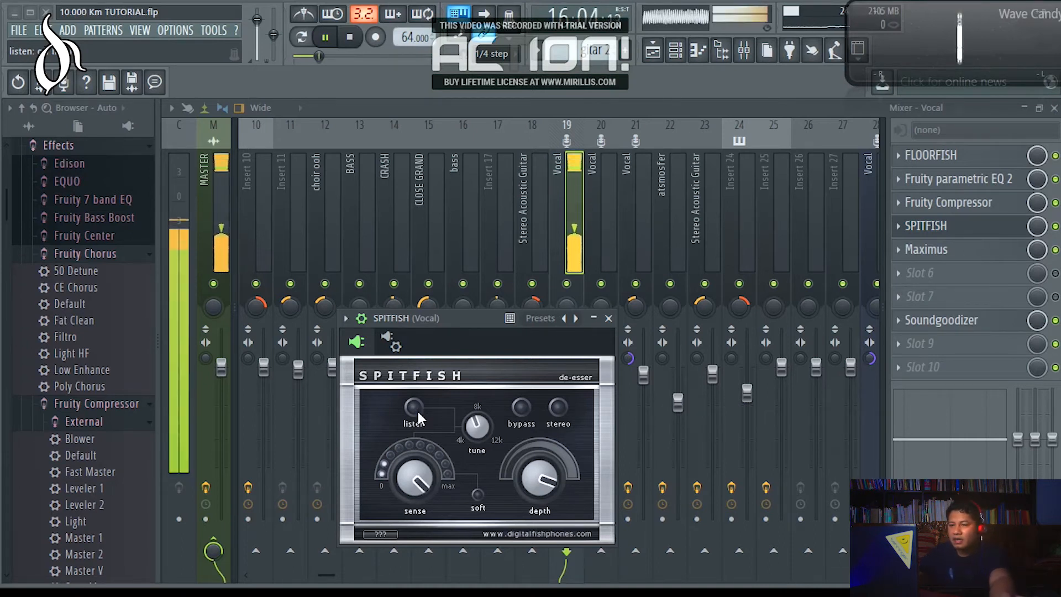
{"action": "left_click", "coordinate": [328, 44]}
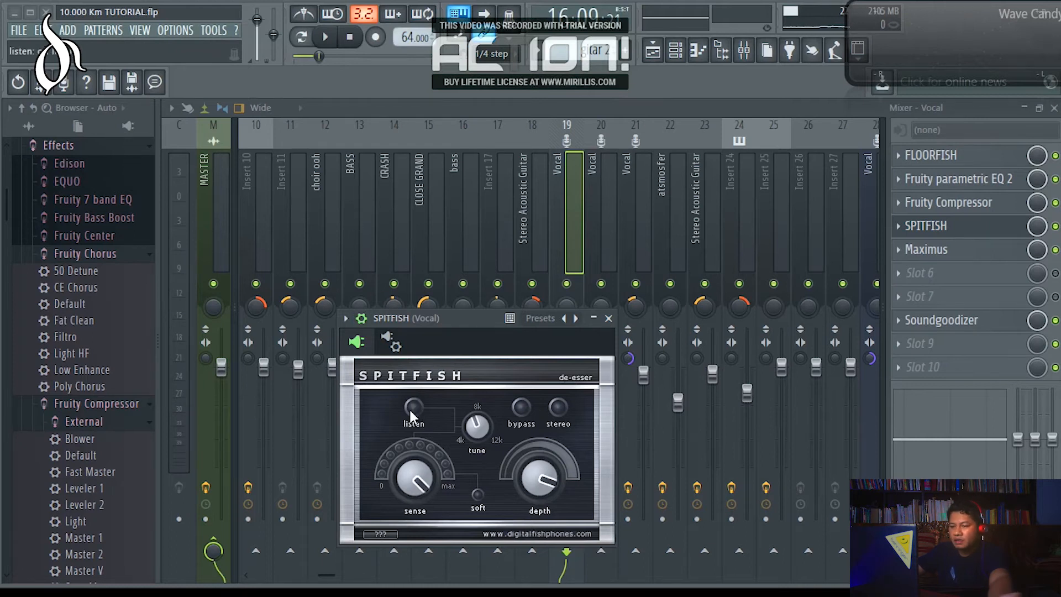
{"action": "left_click", "coordinate": [608, 319]}
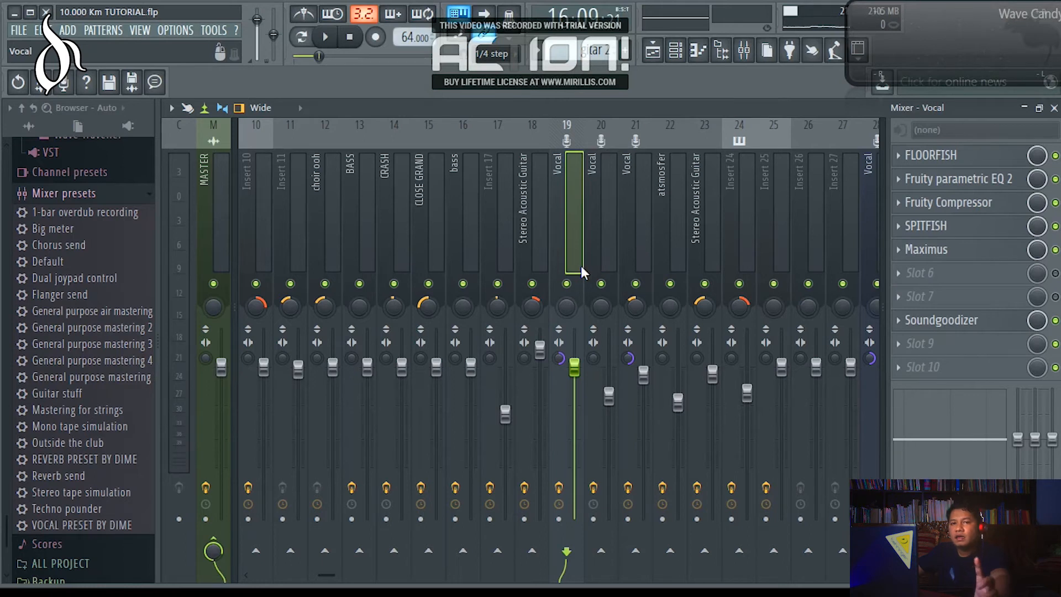
Load the mixer track state REVERB PRESET BY DIME onto the reverb voc track.
{"action": "scroll", "coordinate": [580, 265], "scroll_direction": "down", "scroll_amount": 2}
{"action": "scroll", "coordinate": [579, 265], "scroll_direction": "down", "scroll_amount": 1}
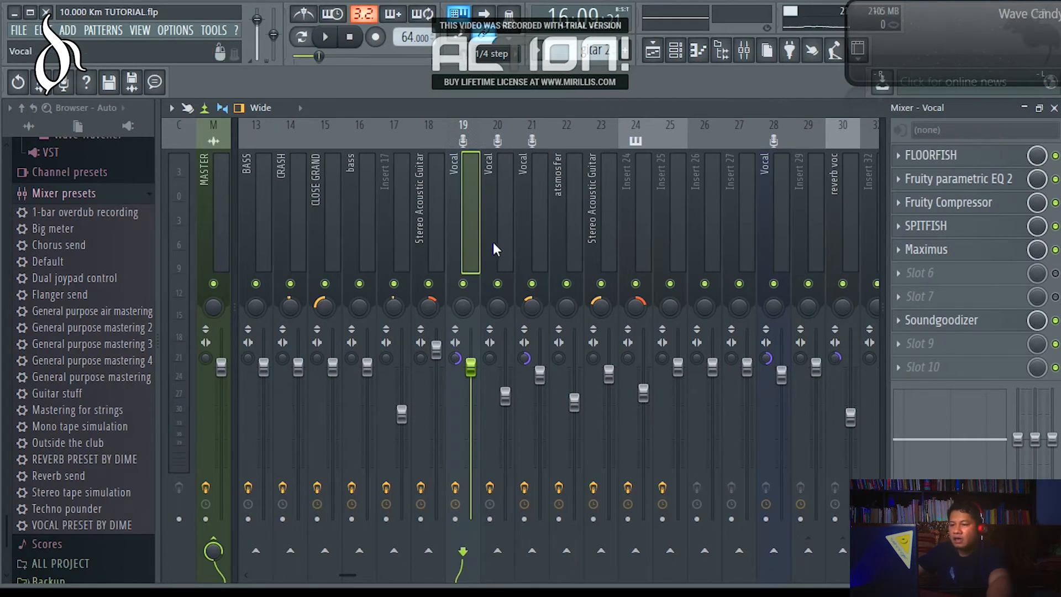
{"action": "scroll", "coordinate": [488, 243], "scroll_direction": "down", "scroll_amount": 3}
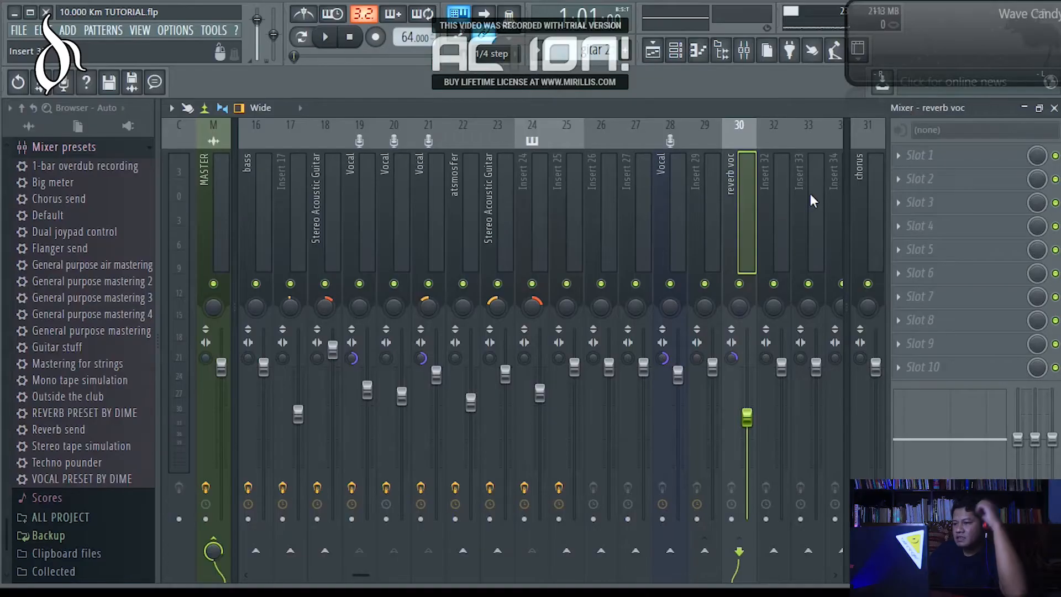
{"action": "right_click", "coordinate": [731, 185]}
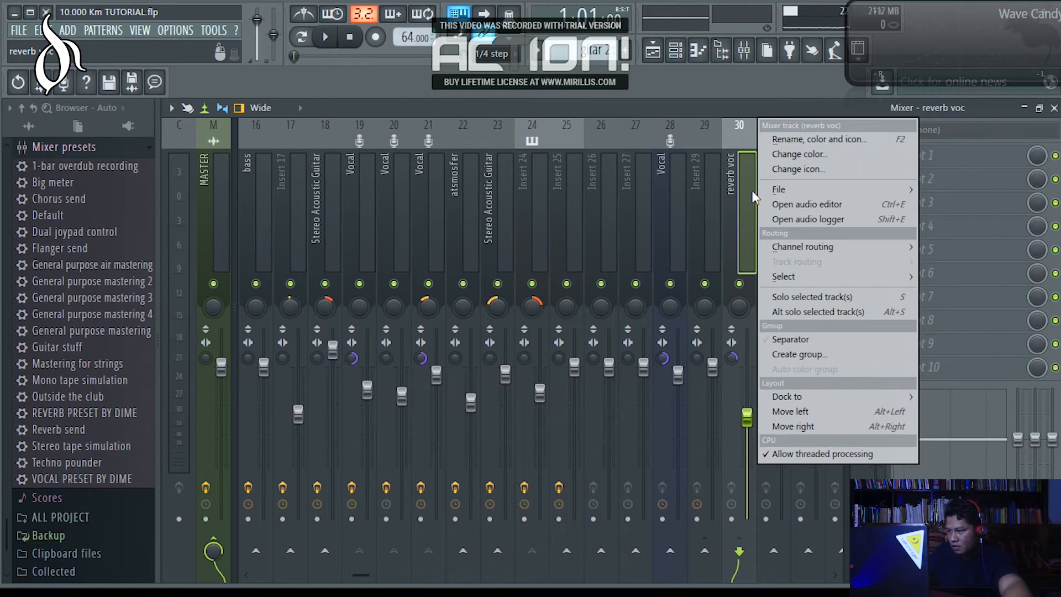
{"action": "mouse_move", "coordinate": [780, 186]}
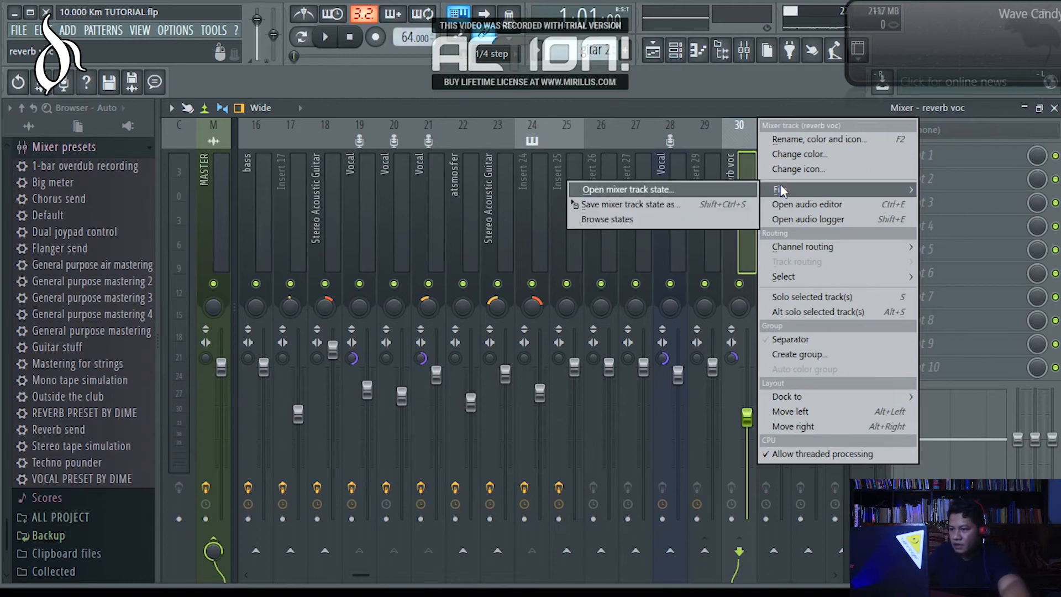
{"action": "left_click", "coordinate": [728, 174]}
{"action": "right_click", "coordinate": [729, 171]}
{"action": "mouse_move", "coordinate": [779, 187]}
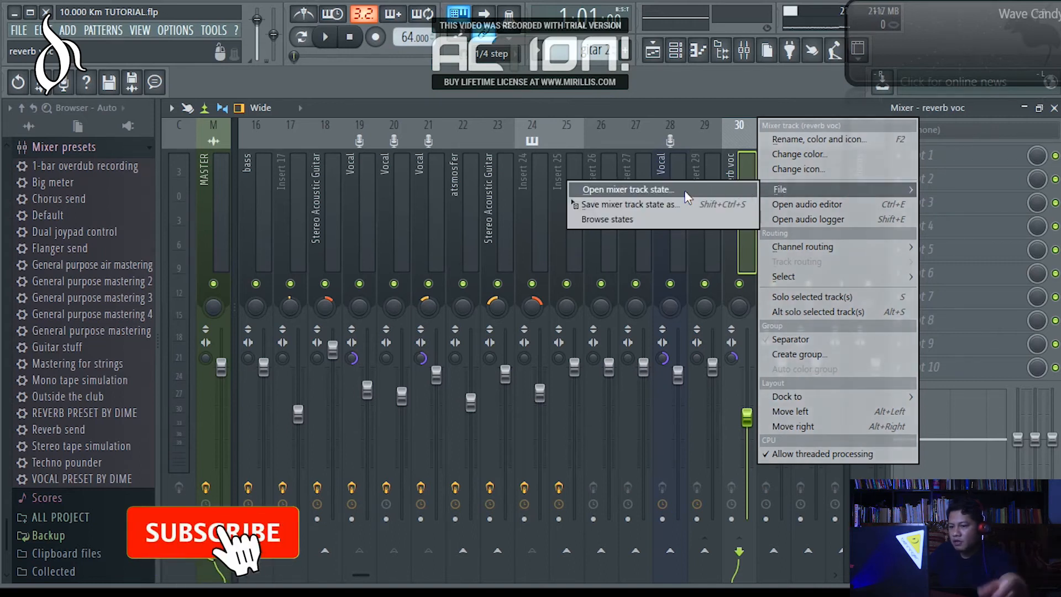
{"action": "left_click", "coordinate": [670, 190]}
{"action": "scroll", "coordinate": [466, 328], "scroll_direction": "down", "scroll_amount": 2}
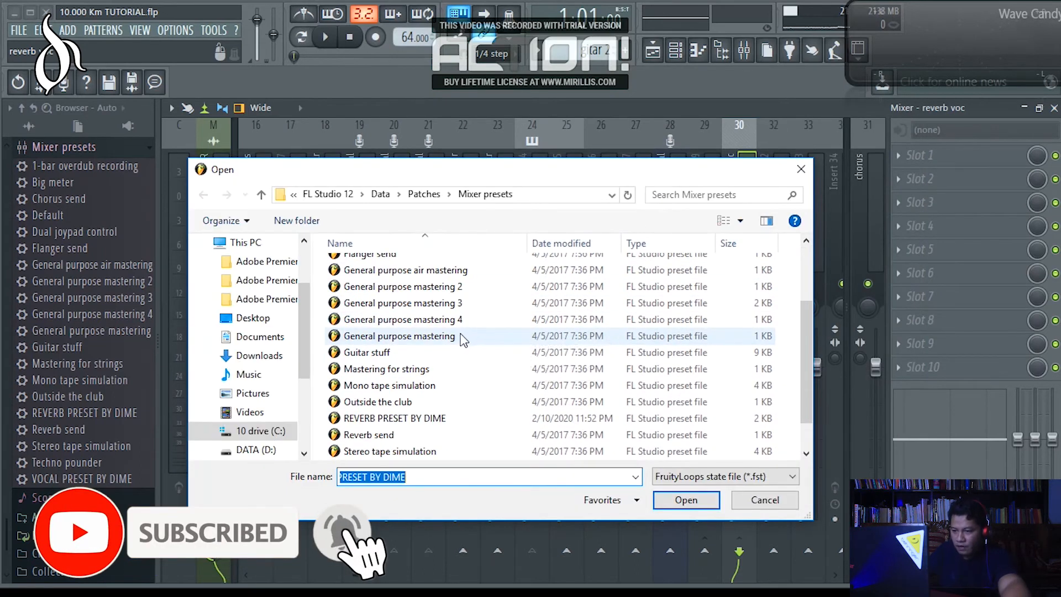
{"action": "scroll", "coordinate": [460, 343], "scroll_direction": "down", "scroll_amount": 1}
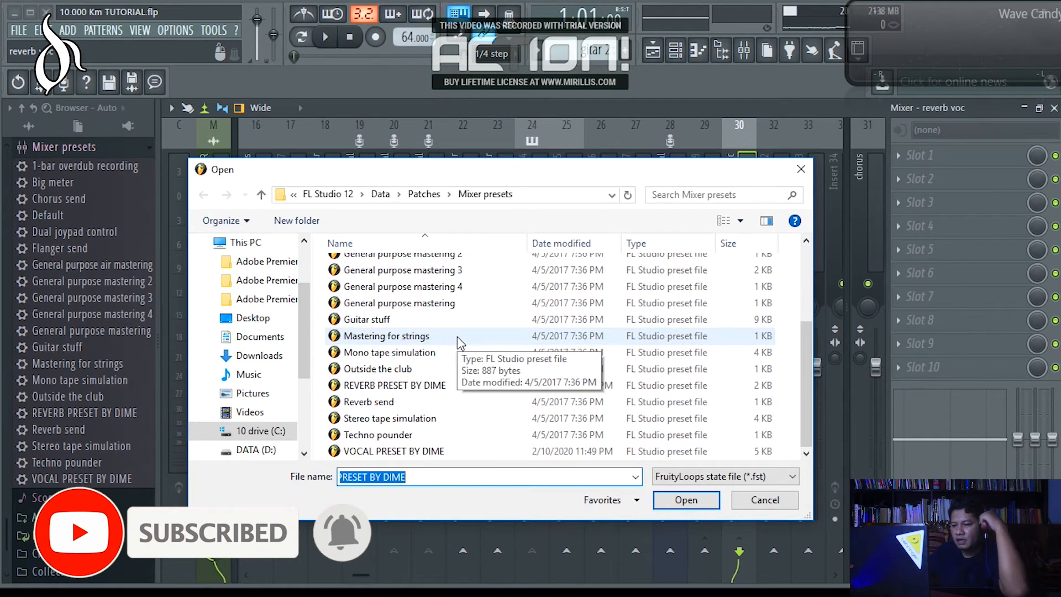
{"action": "left_click", "coordinate": [394, 387]}
{"action": "left_click", "coordinate": [675, 499]}
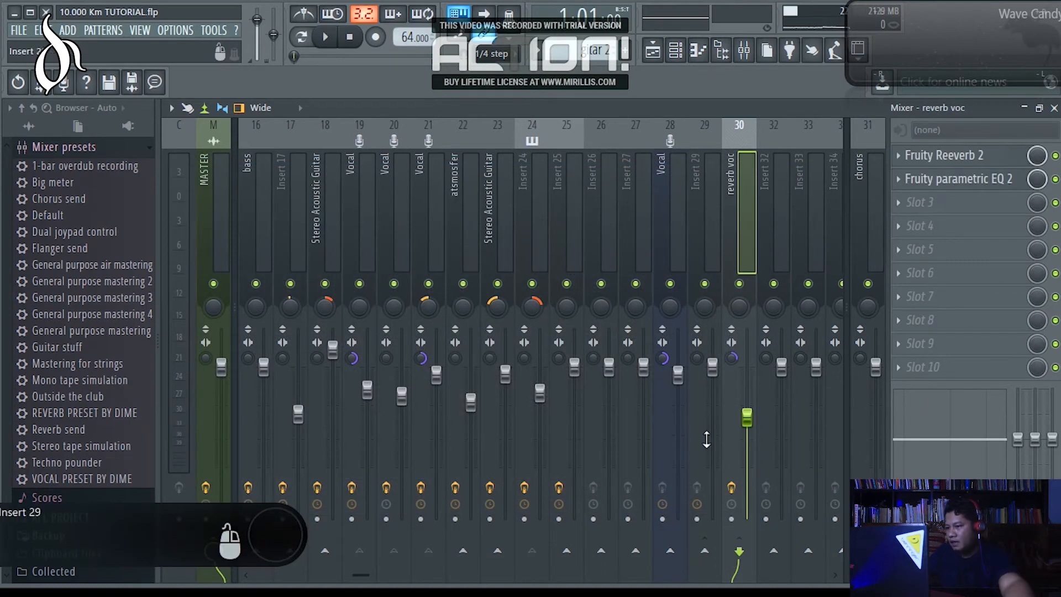
Dock the reverb voc track to the right side of the mixer.
{"action": "right_click", "coordinate": [727, 207]}
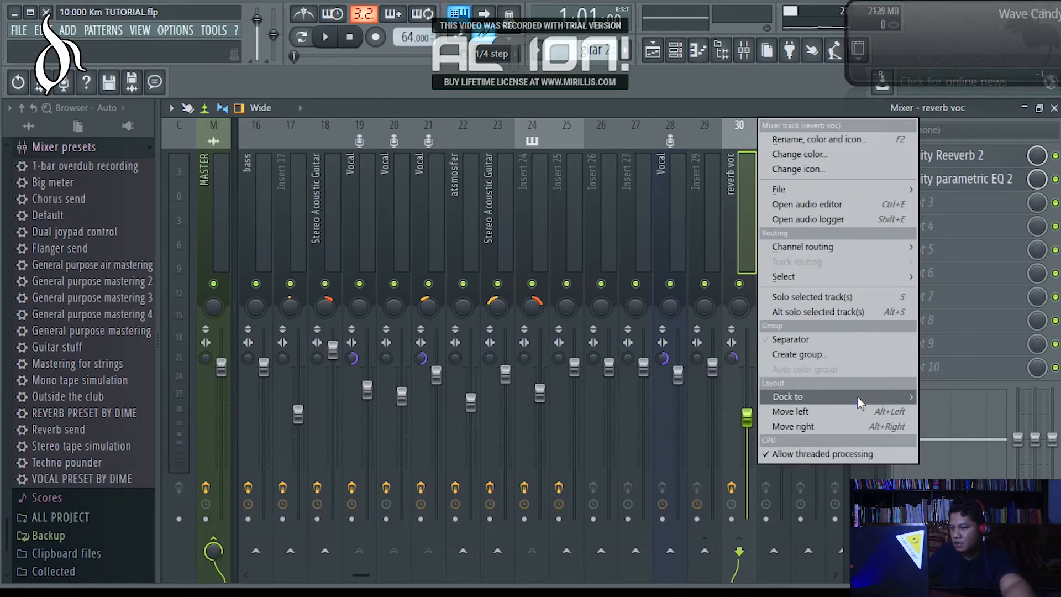
{"action": "mouse_move", "coordinate": [857, 396]}
{"action": "left_click", "coordinate": [941, 426]}
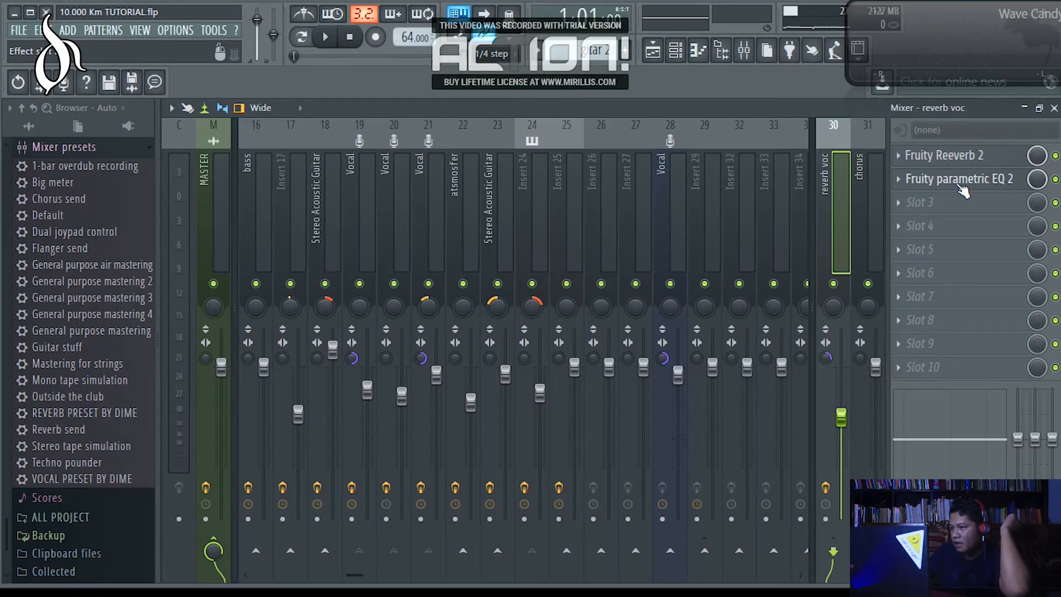
Examine the Fruity parametric EQ 2 curve and its available presets on the reverb voc track, and close the equalizer.
{"action": "left_click", "coordinate": [960, 183]}
{"action": "left_click", "coordinate": [796, 325]}
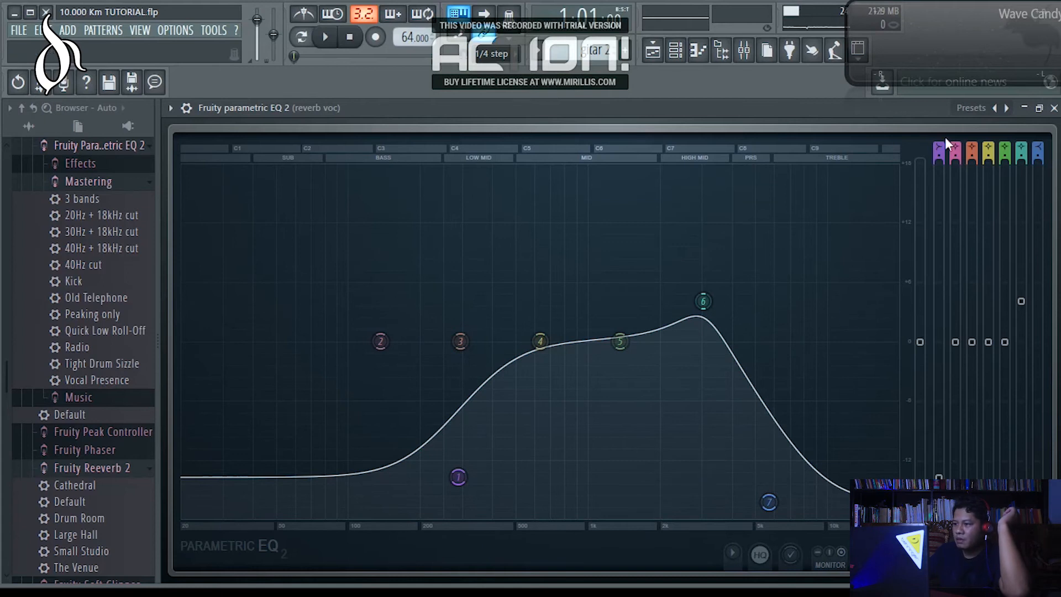
{"action": "left_click", "coordinate": [975, 111]}
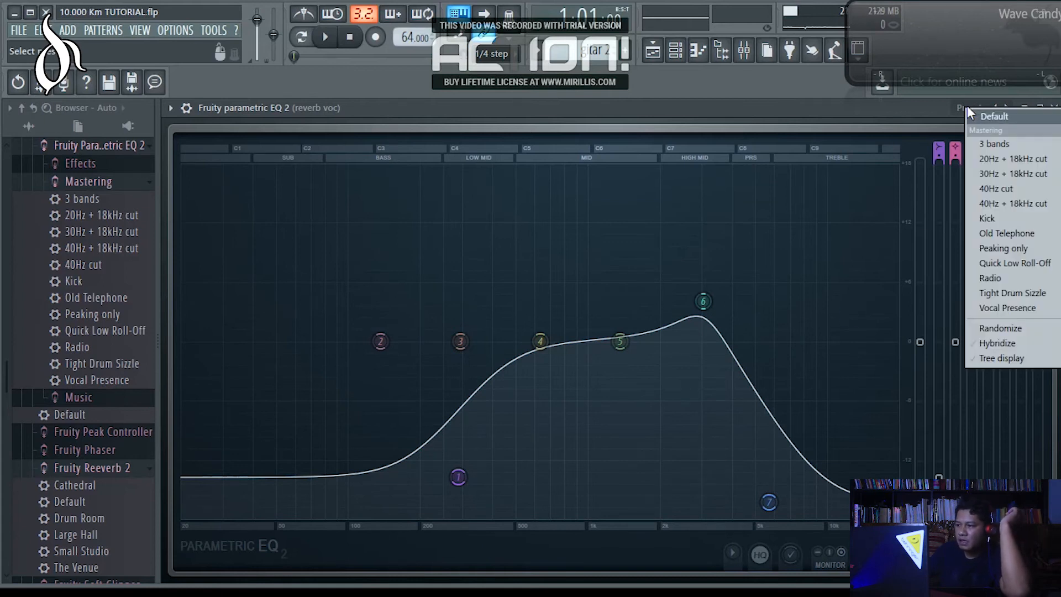
{"action": "left_click", "coordinate": [931, 101]}
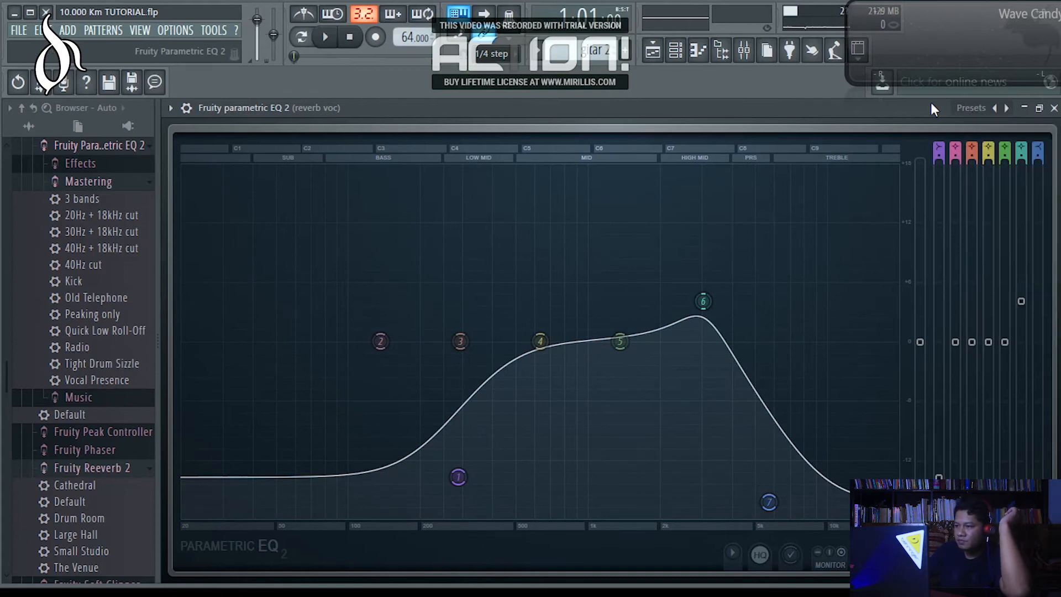
{"action": "left_click", "coordinate": [971, 110]}
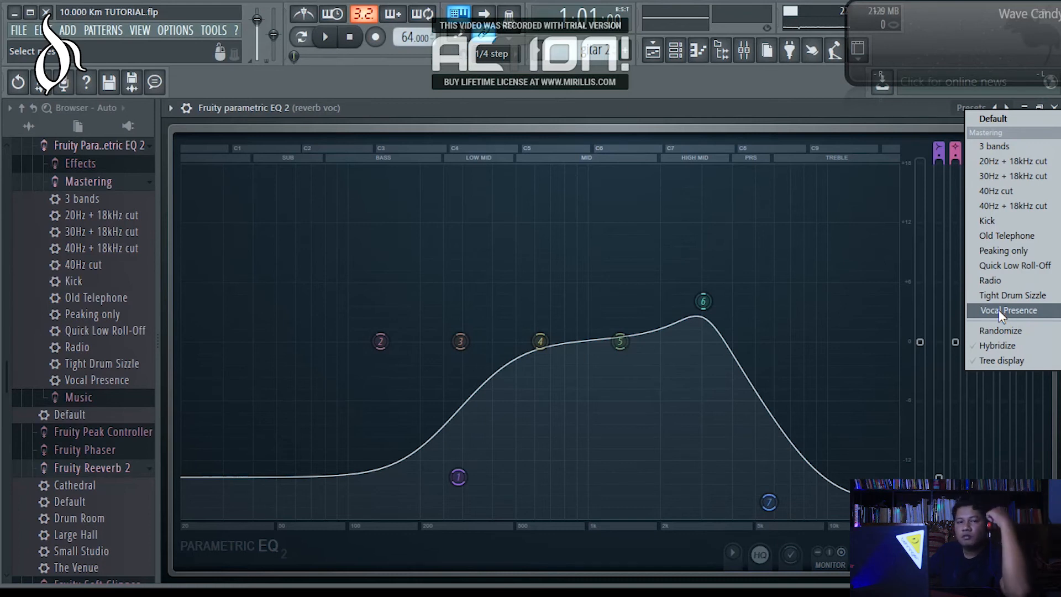
{"action": "left_click", "coordinate": [744, 109]}
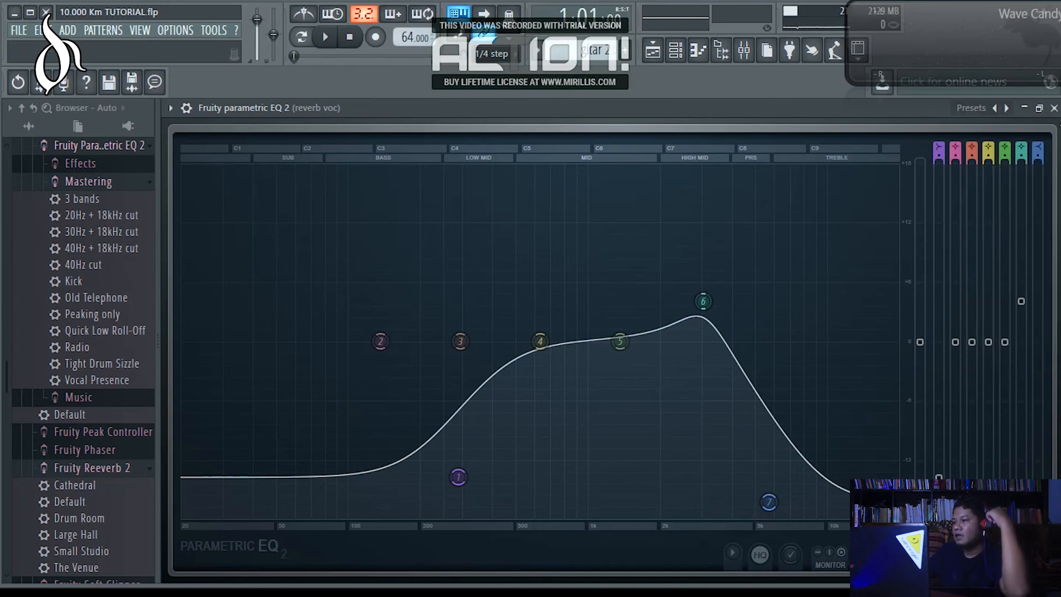
{"action": "left_click", "coordinate": [1054, 109]}
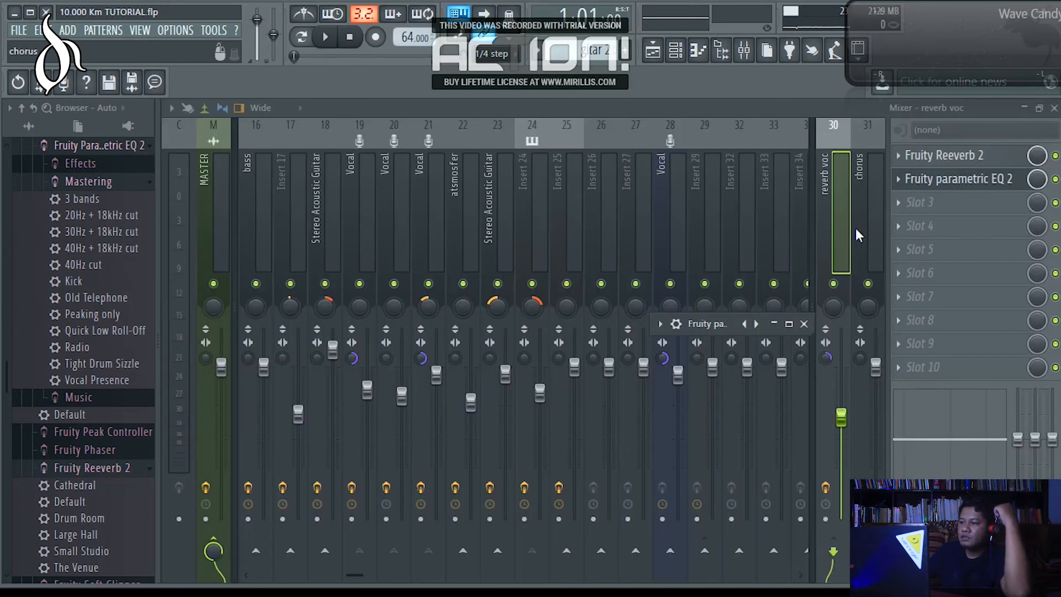
Open Fruity Reeverb 2 on the reverb voc track and adjust its room size slightly.
{"action": "left_click", "coordinate": [950, 159]}
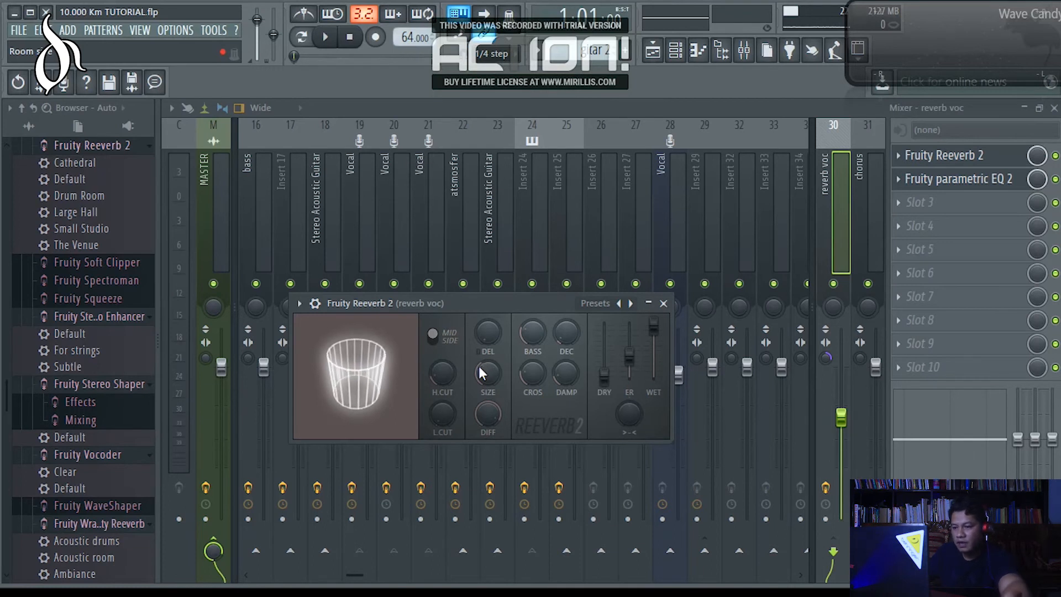
{"action": "left_click_drag", "start_coordinate": [482, 368], "coordinate": [482, 375]}
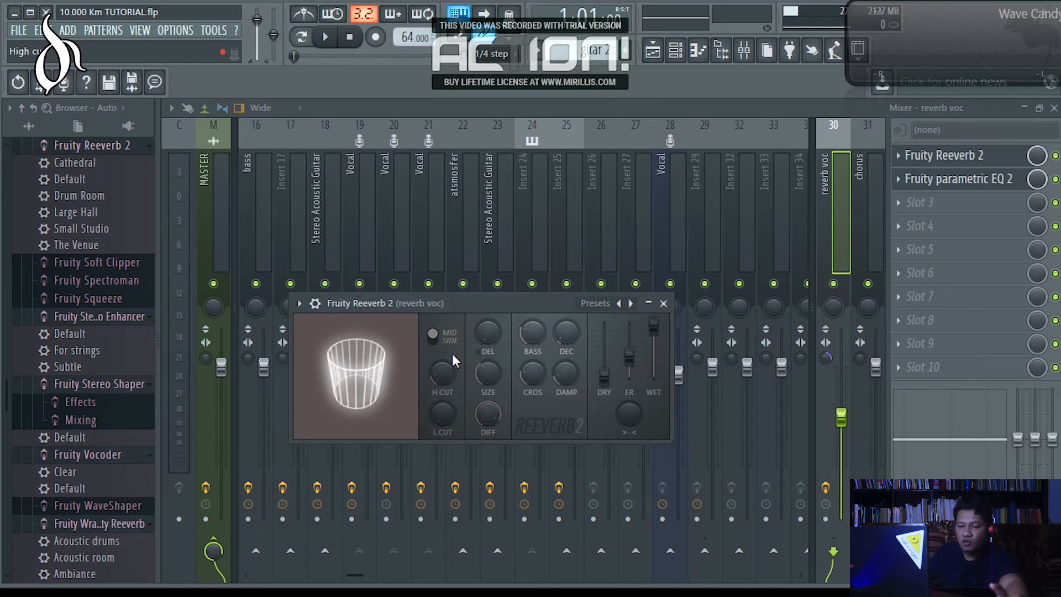
Fine-tune the room size, at about 36, and the dry level in Fruity Reeverb 2, and close the plugin.
{"action": "left_click_drag", "start_coordinate": [483, 367], "coordinate": [483, 392]}
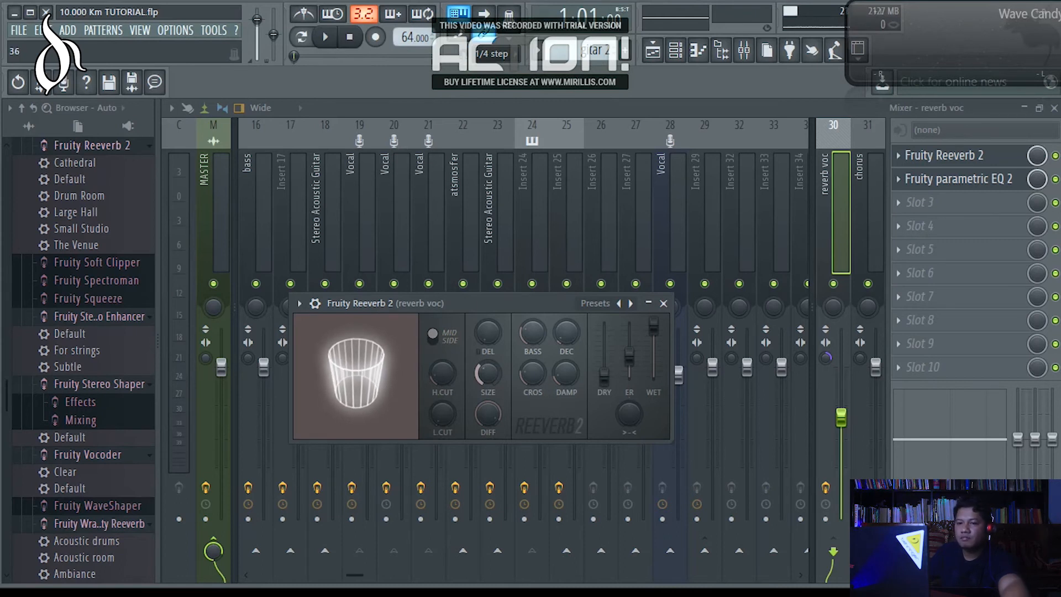
{"action": "left_click_drag", "start_coordinate": [483, 392], "coordinate": [483, 390]}
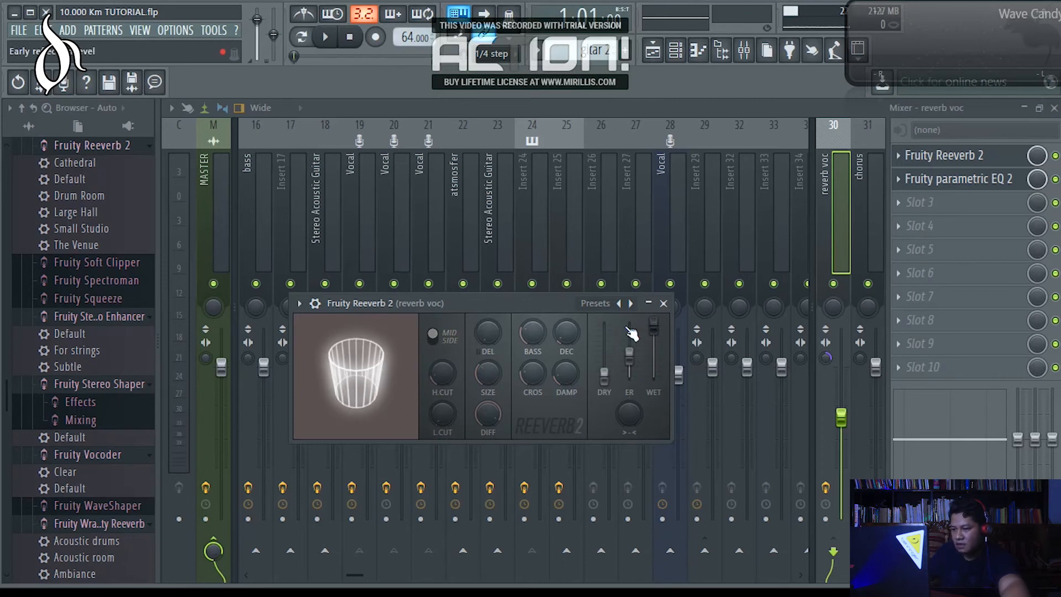
{"action": "mouse_move", "coordinate": [604, 379]}
{"action": "left_mouse_down"}
{"action": "mouse_move", "coordinate": [605, 331]}
{"action": "mouse_move", "coordinate": [604, 376]}
{"action": "left_mouse_up"}
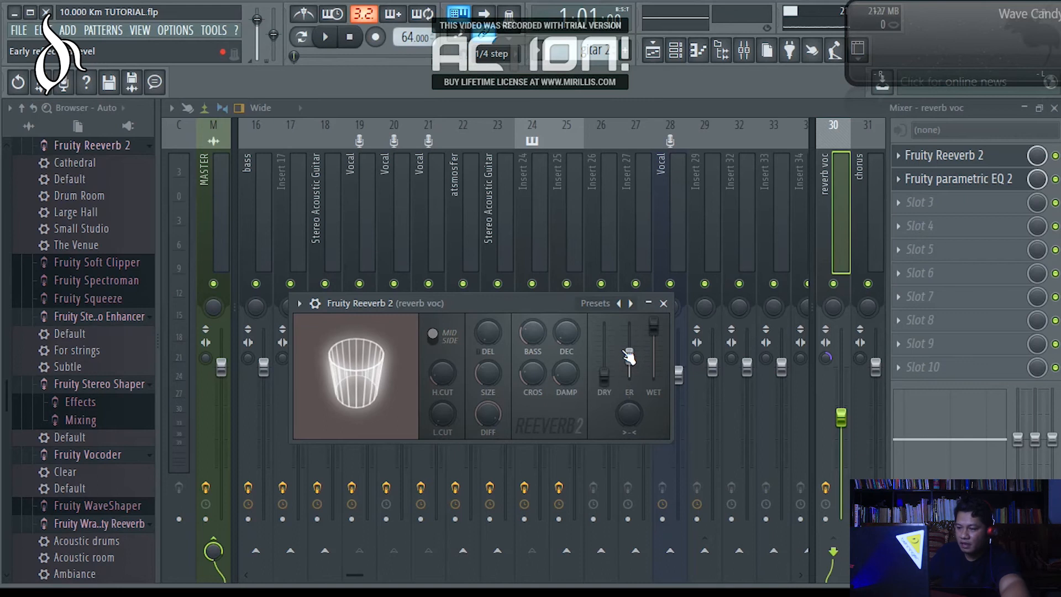
{"action": "left_click", "coordinate": [663, 302]}
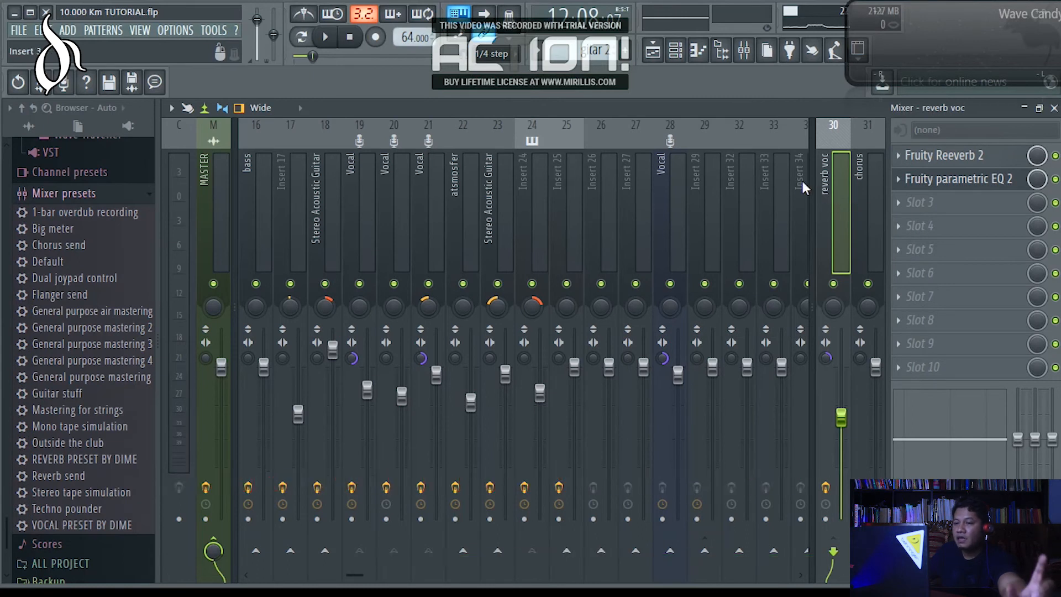
Play the song and compare the vocal with and without reverb by muting and unmuting the reverb voc track.
{"action": "left_click", "coordinate": [328, 38]}
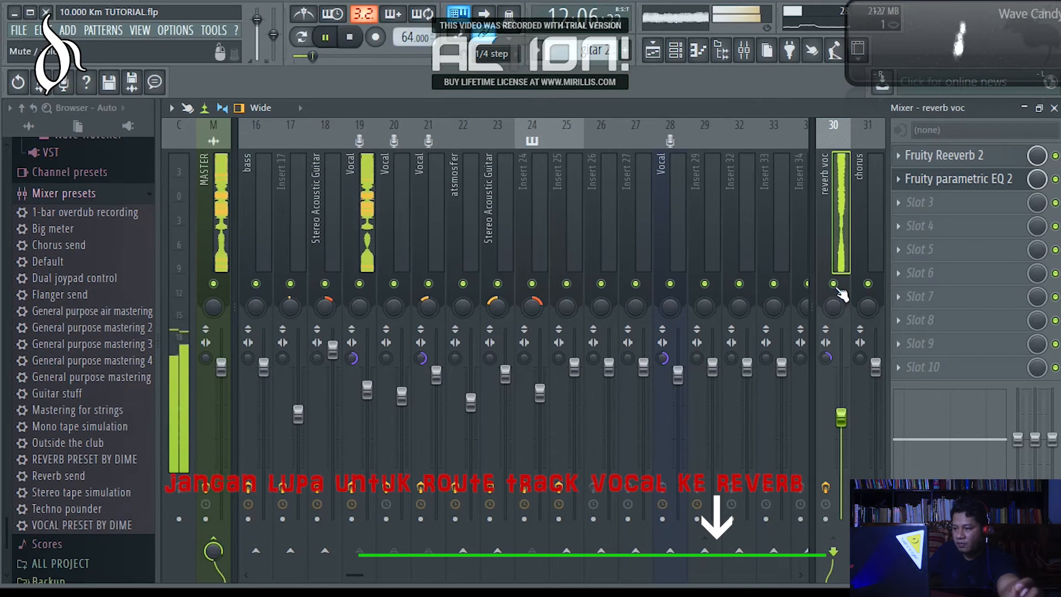
{"action": "left_click", "coordinate": [835, 283]}
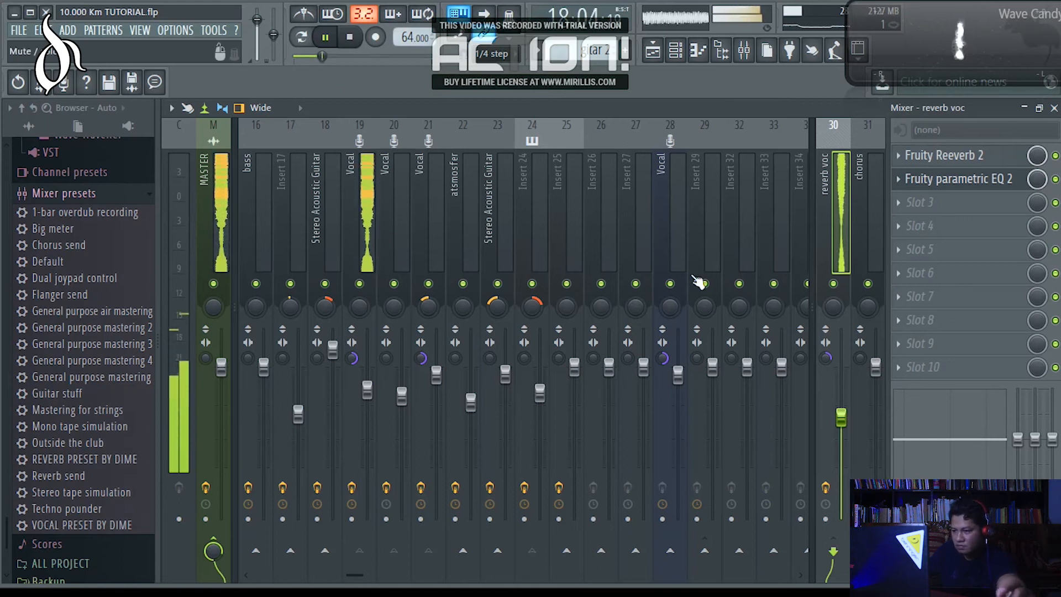
{"action": "left_click", "coordinate": [834, 285]}
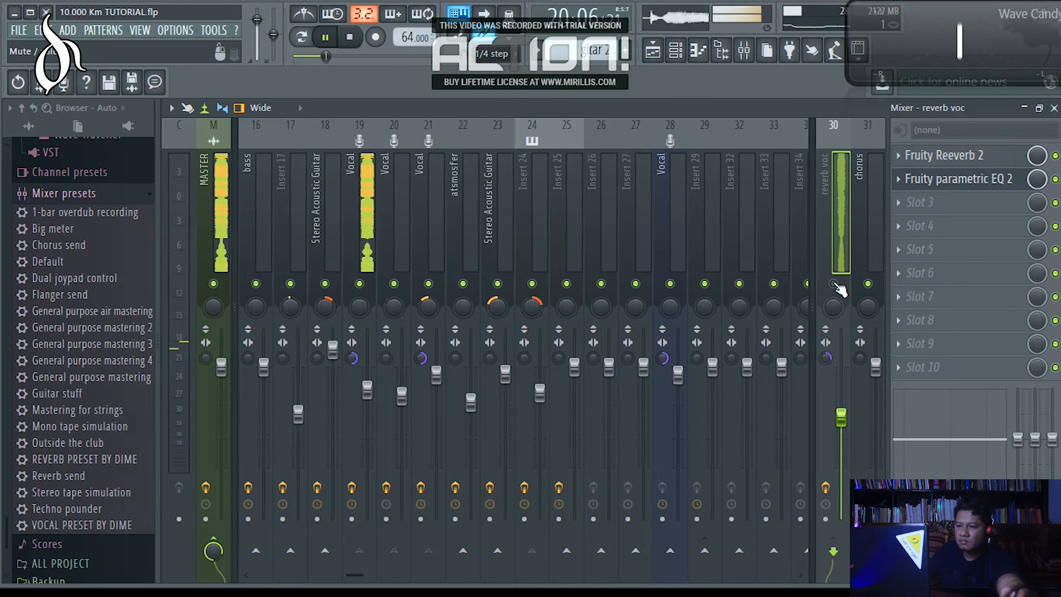
{"action": "left_click", "coordinate": [834, 285]}
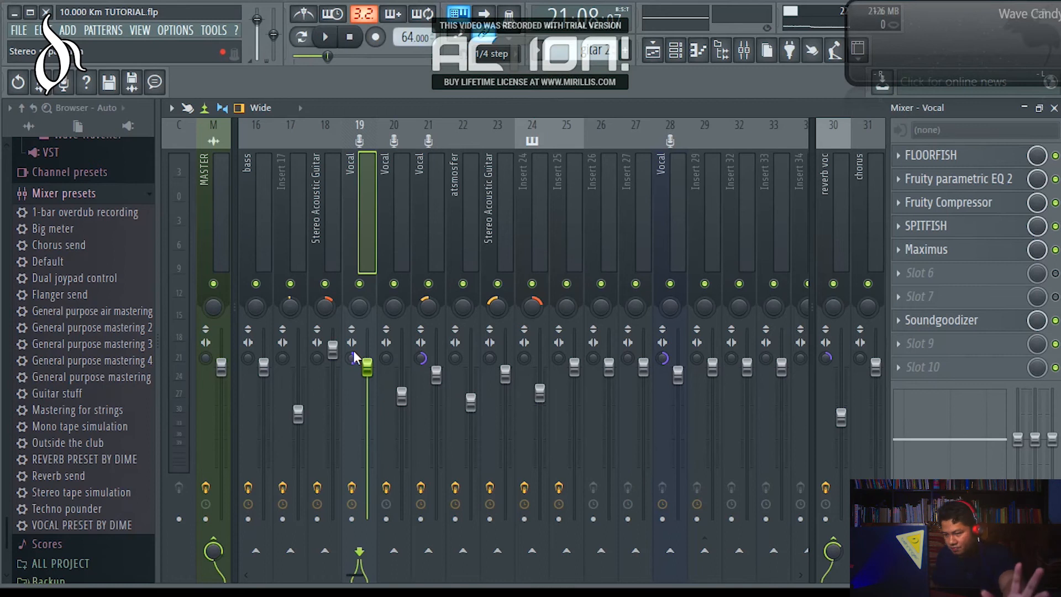
Unsolo the main voc_01 track in the playlist and play the full arrangement from bar 9, just before the first vocal phrase.
{"action": "left_click", "coordinate": [1025, 108]}
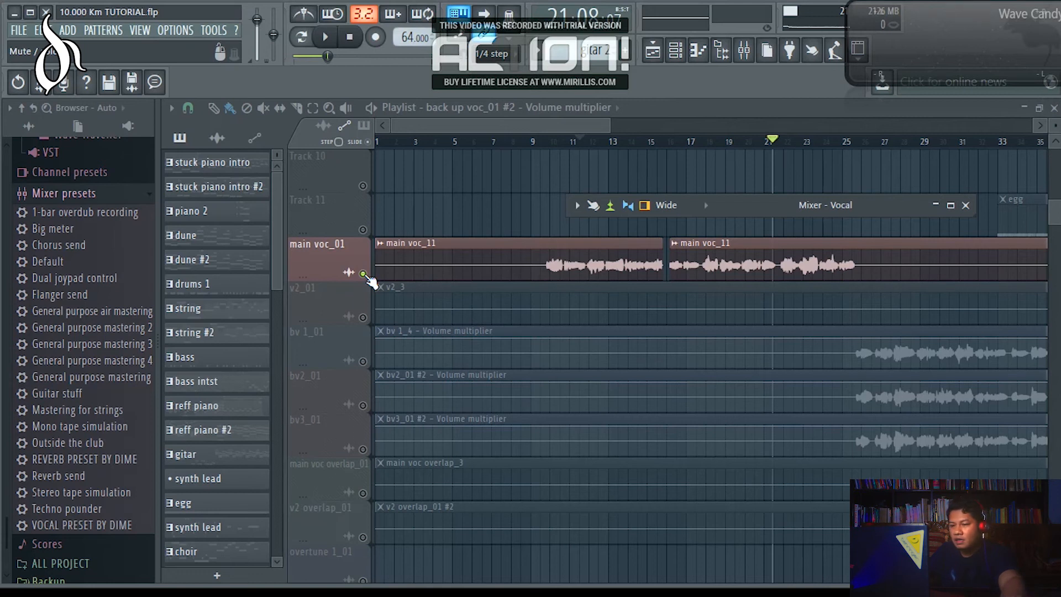
{"action": "right_click", "coordinate": [365, 275]}
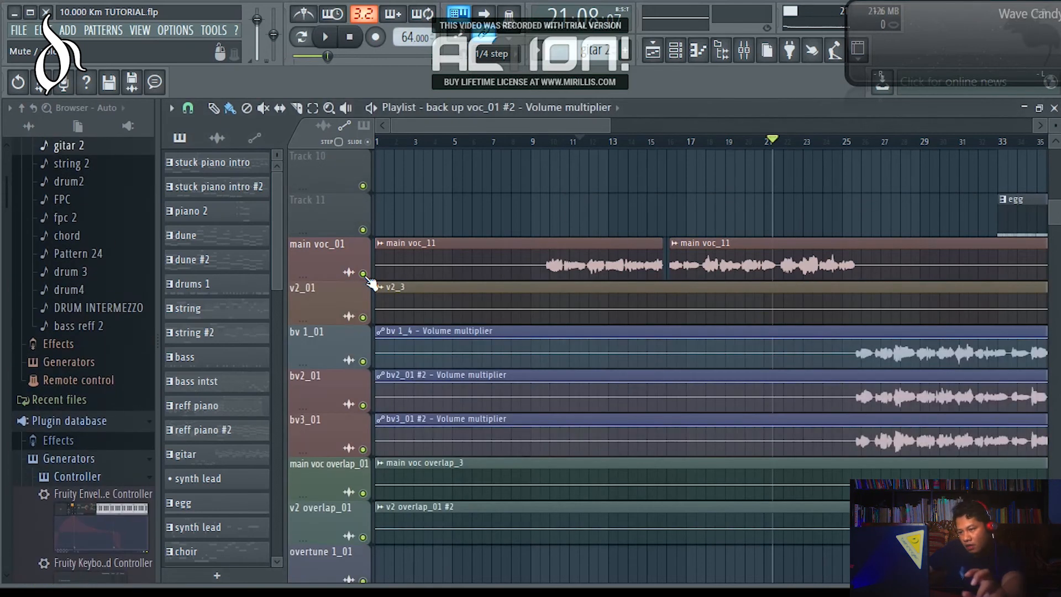
{"action": "left_click", "coordinate": [544, 141]}
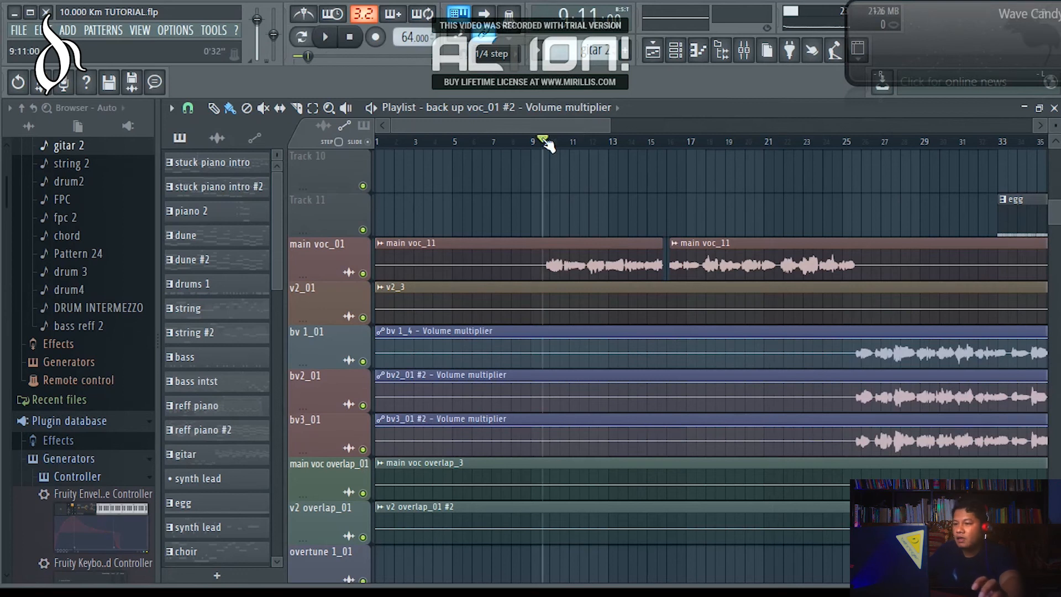
{"action": "left_click", "coordinate": [545, 142]}
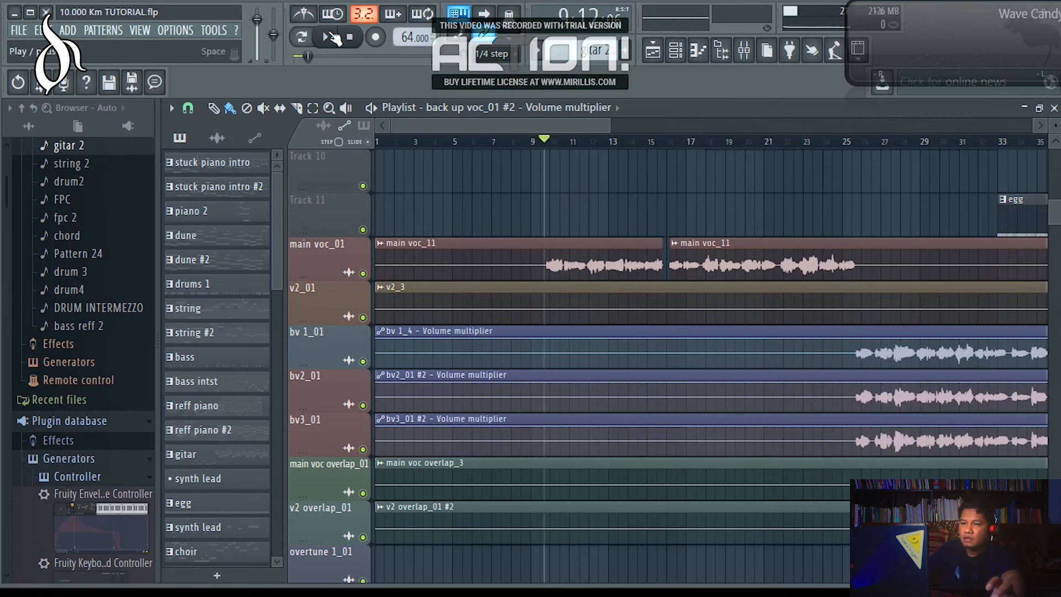
{"action": "left_click", "coordinate": [330, 39]}
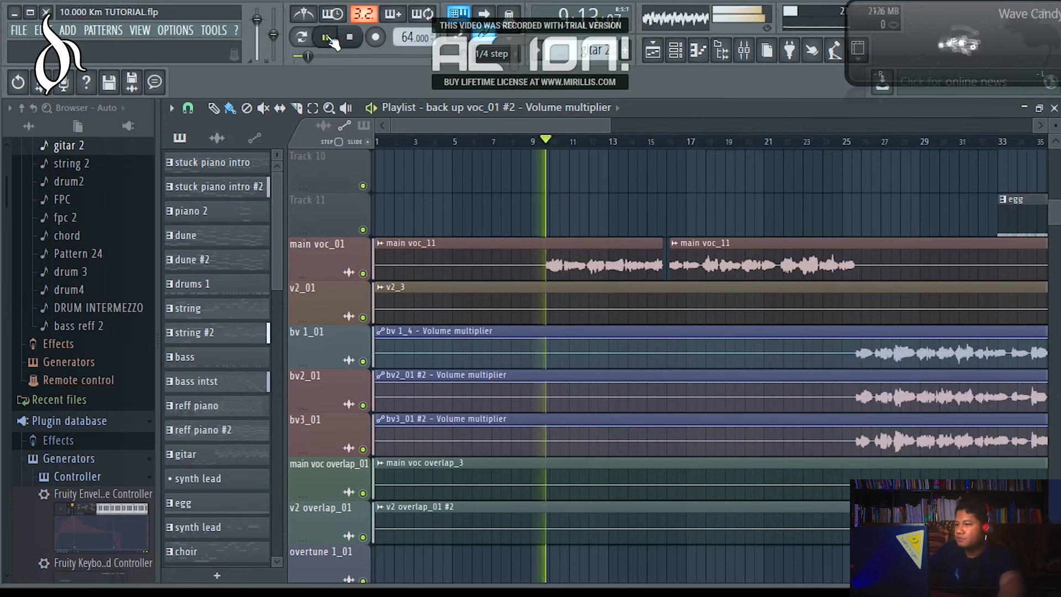
Balance the Vocal track on insert 19 against the full mix by setting its mixer volume to 85%, and stop playback.
{"action": "left_click", "coordinate": [744, 56]}
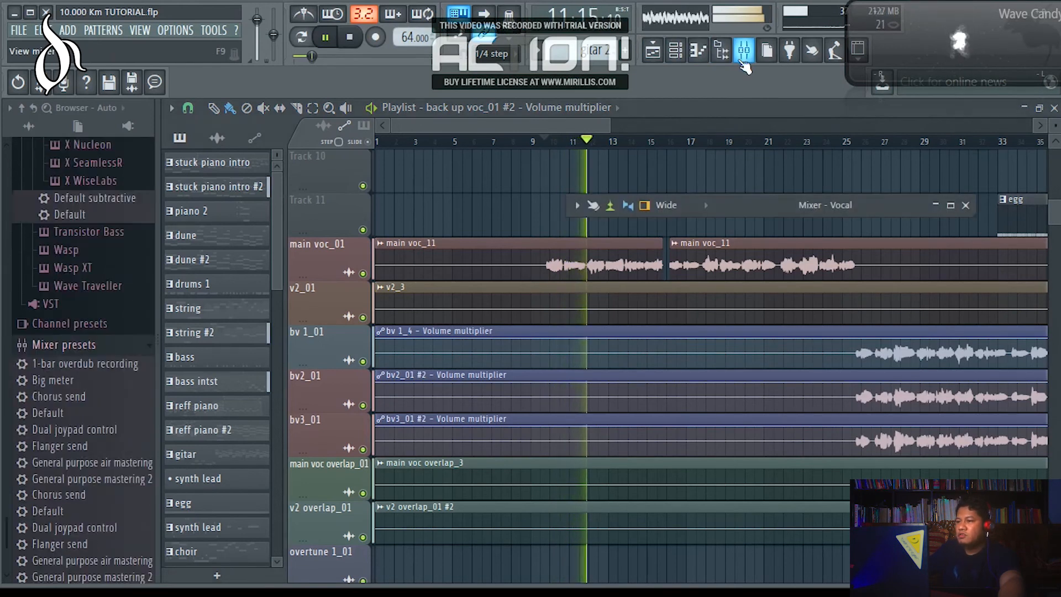
{"action": "left_click", "coordinate": [952, 205]}
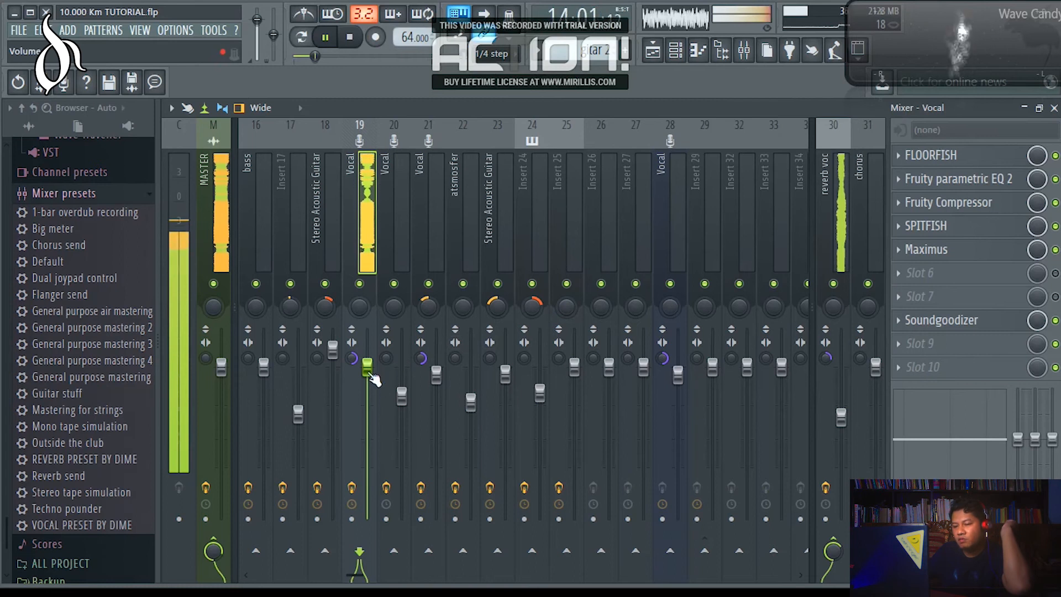
{"action": "left_click_drag", "start_coordinate": [367, 366], "coordinate": [367, 384]}
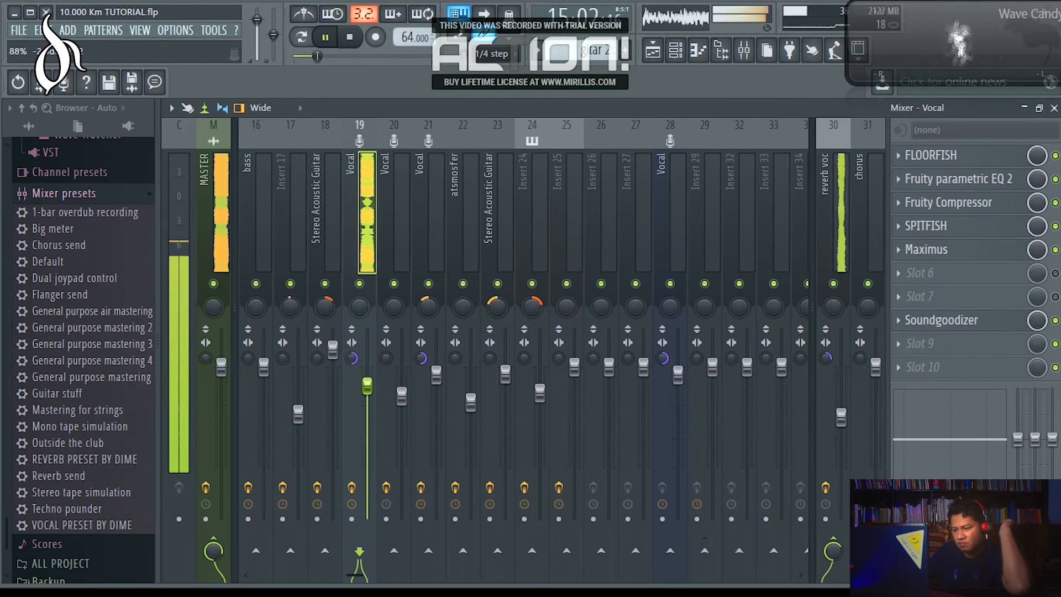
{"action": "left_click_drag", "start_coordinate": [367, 389], "coordinate": [367, 433]}
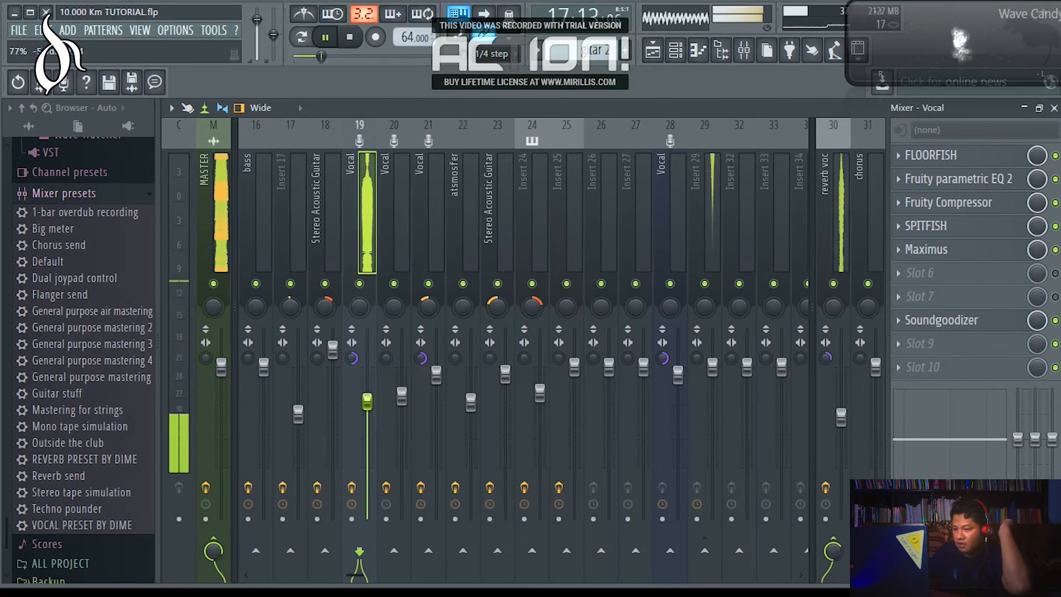
{"action": "left_click_drag", "start_coordinate": [367, 402], "coordinate": [367, 398]}
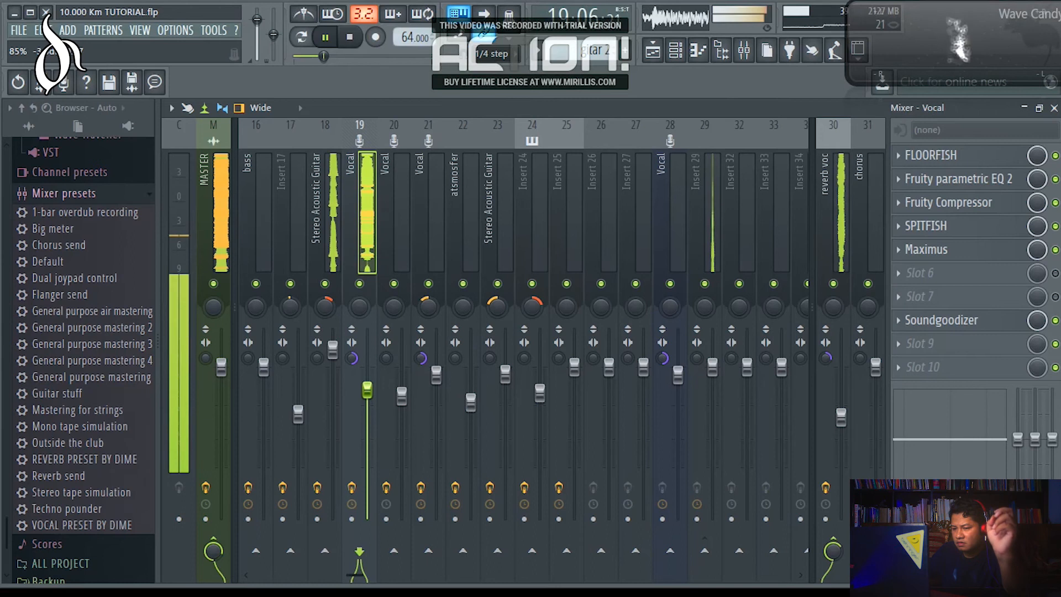
{"action": "left_click_drag", "start_coordinate": [367, 391], "coordinate": [367, 387]}
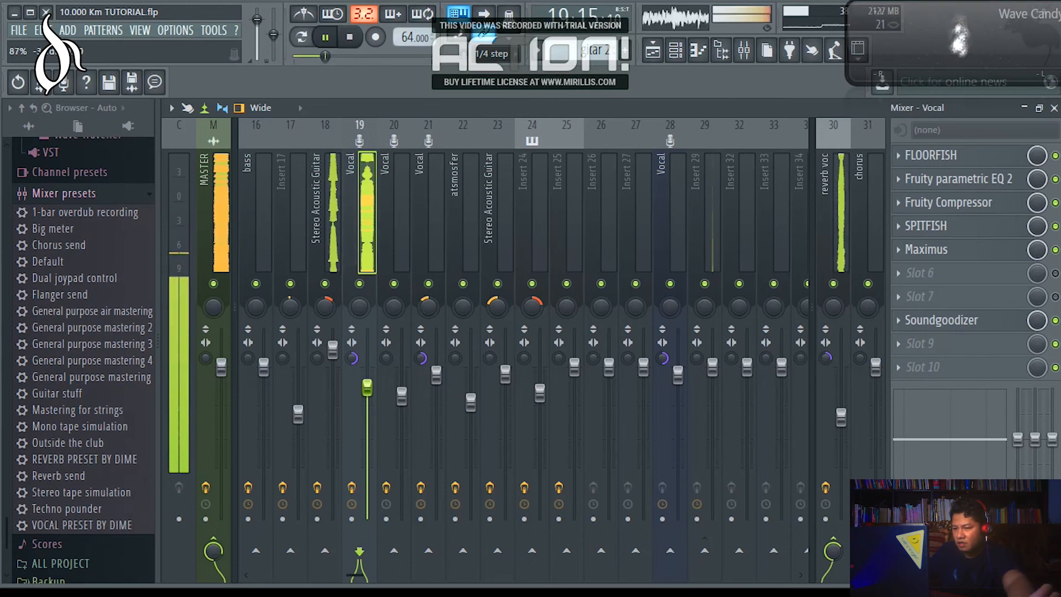
{"action": "left_click_drag", "start_coordinate": [367, 388], "coordinate": [367, 390]}
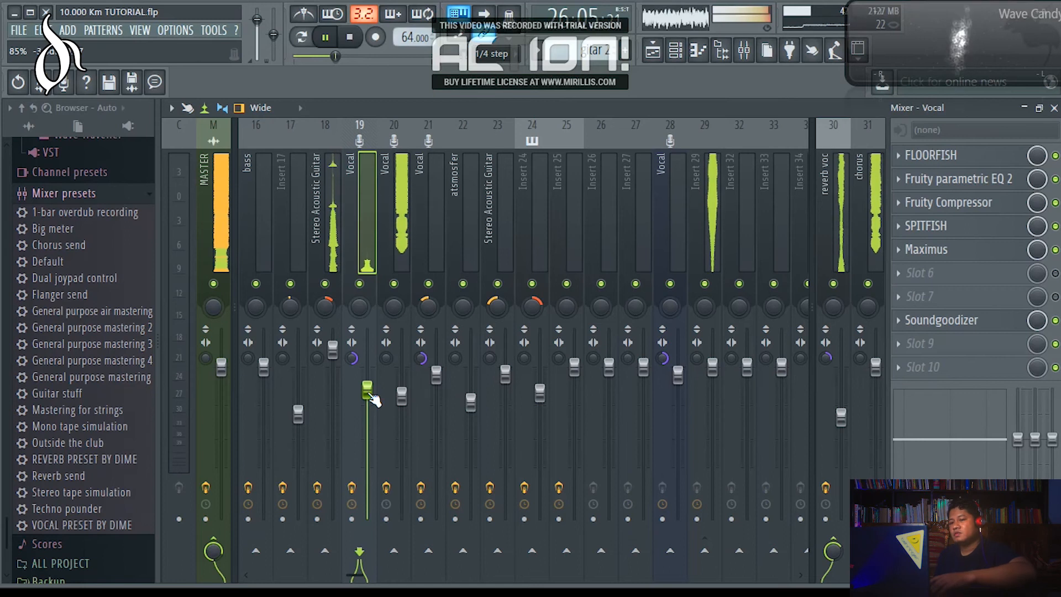
{"action": "key", "text": "space"}
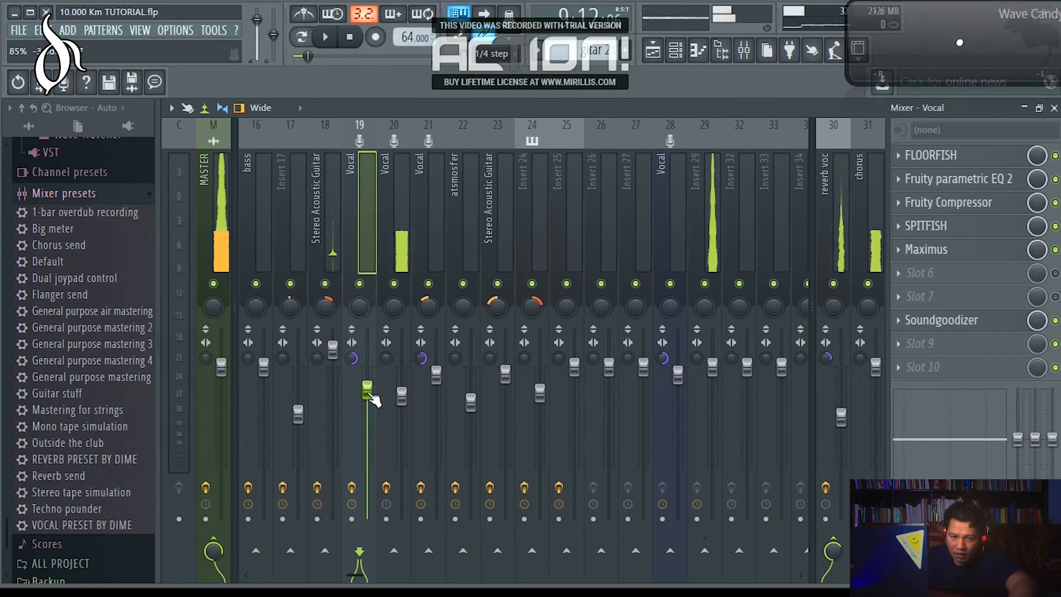